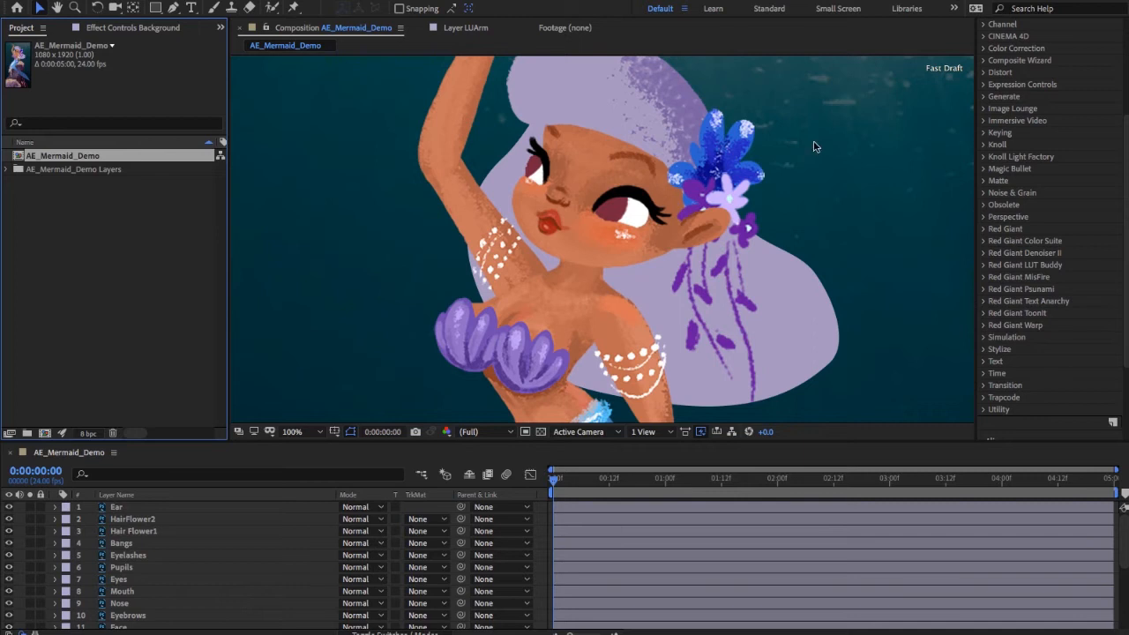
- Switch to the browser, review the video search results for "after effects rigging", and return to After Effects
{"action": "left_click", "coordinate": [514, 632]}
{"action": "left_click_drag", "start_coordinate": [626, 30], "coordinate": [626, 17]}
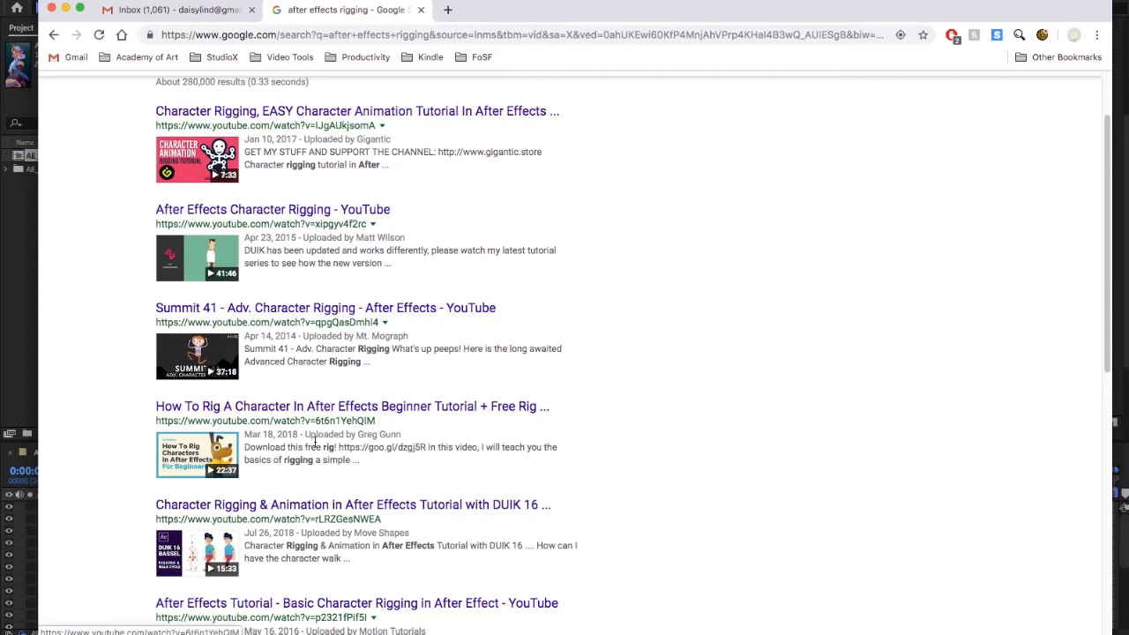
{"action": "scroll", "coordinate": [270, 446], "scroll_direction": "up", "scroll_amount": 2}
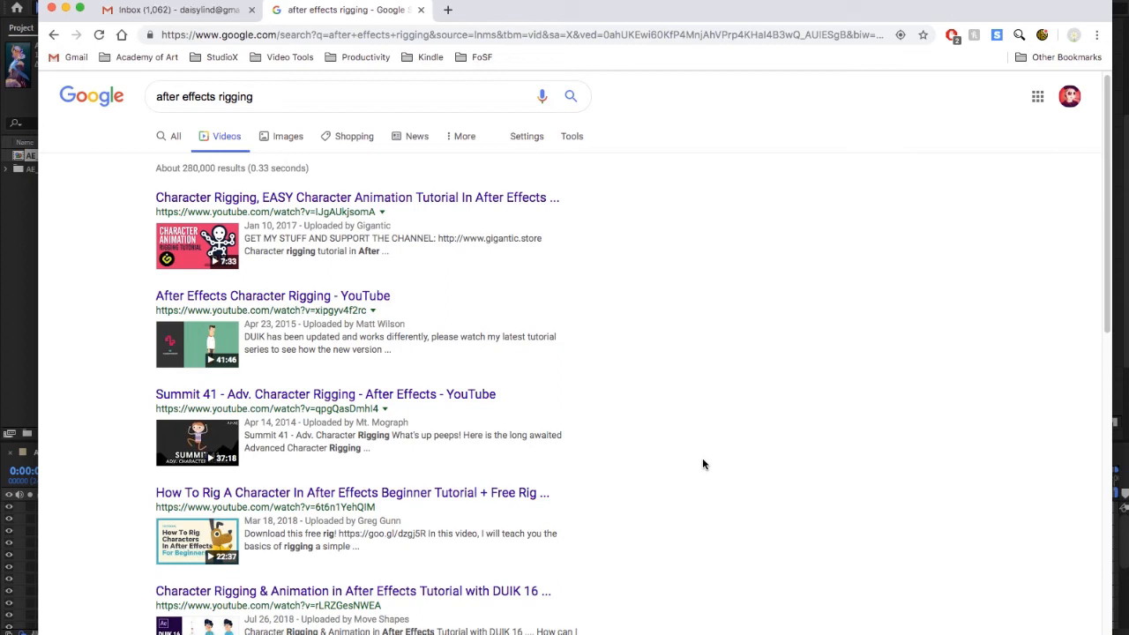
{"action": "left_click", "coordinate": [16, 328]}
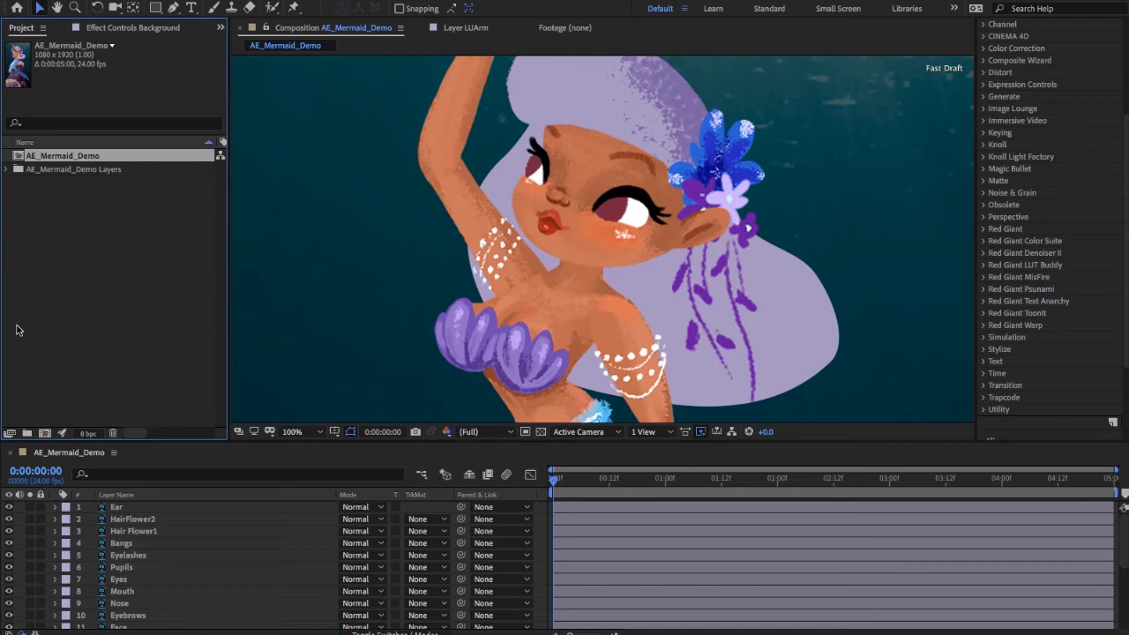
- Try moving the mermaid's Shine and Tail layers separately in the composition, undoing each move
{"action": "left_click", "coordinate": [293, 198]}
{"action": "key", "text": "comma"}
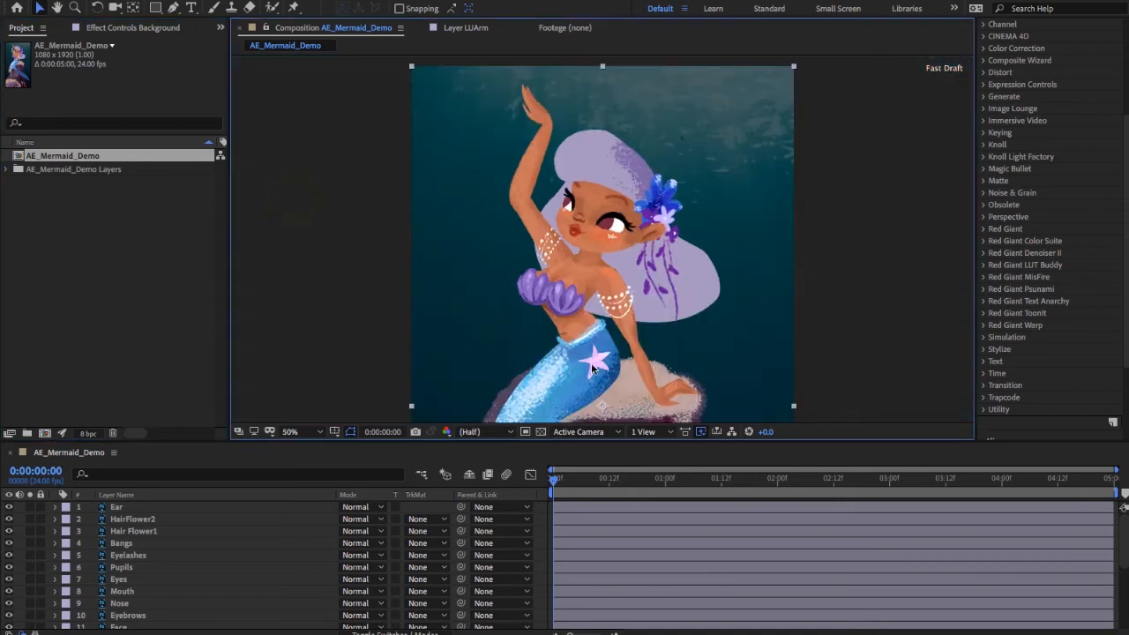
{"action": "key", "text": "comma"}
{"action": "left_click_drag", "start_coordinate": [573, 327], "coordinate": [448, 329]}
{"action": "key", "text": "ctrl+z"}
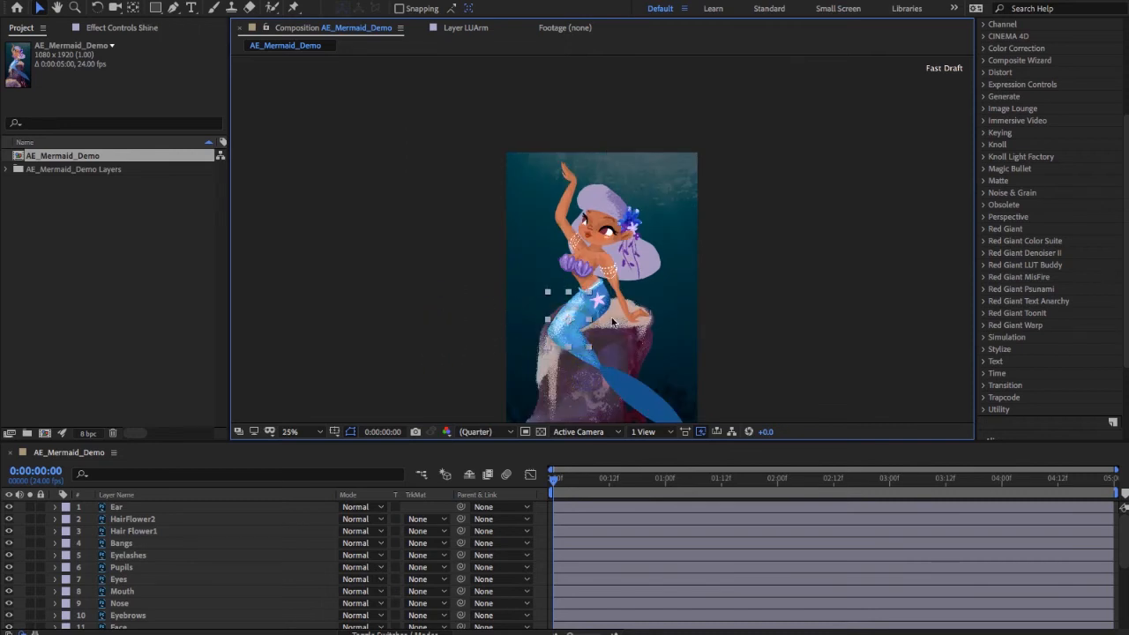
{"action": "left_click_drag", "start_coordinate": [594, 313], "coordinate": [730, 304]}
{"action": "key", "text": "ctrl+z"}
{"action": "left_click", "coordinate": [313, 366]}
{"action": "left_click_drag", "start_coordinate": [423, 372], "coordinate": [391, 329]}
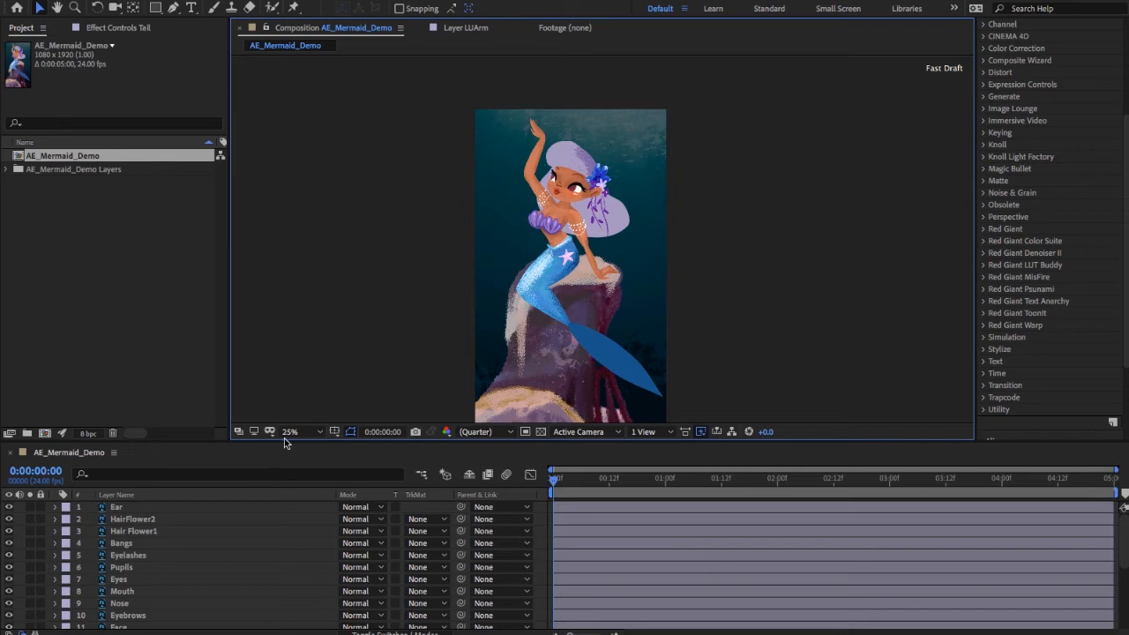
- Enlarge the timeline to show the whole layer stack and parent the Ear layer to Face
{"action": "left_click_drag", "start_coordinate": [284, 441], "coordinate": [297, 290]}
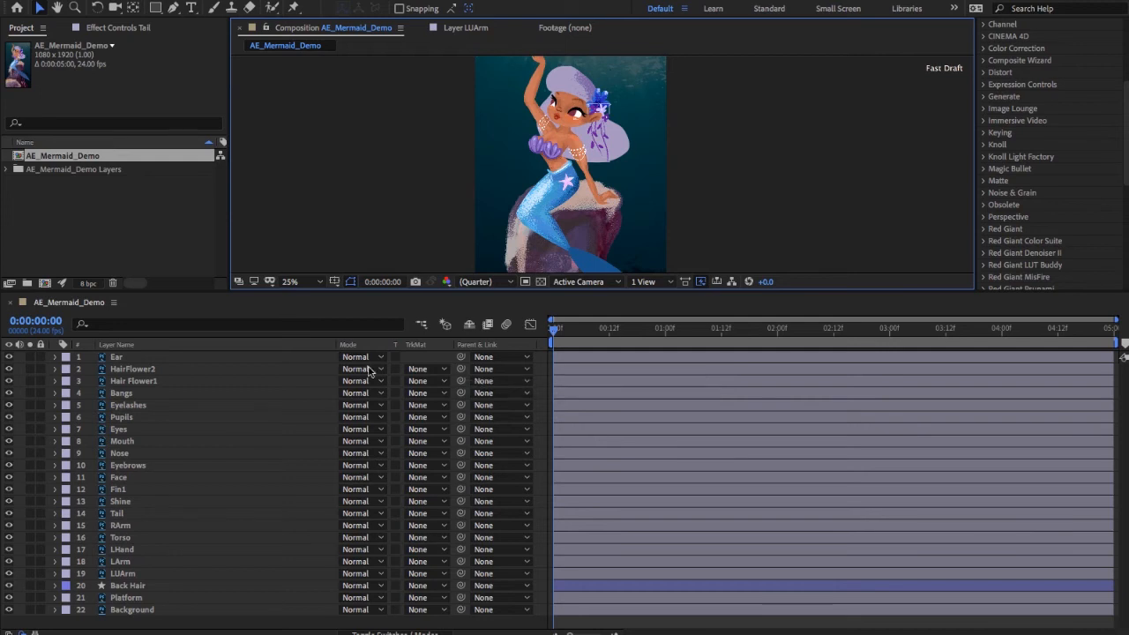
{"action": "left_click", "coordinate": [290, 358]}
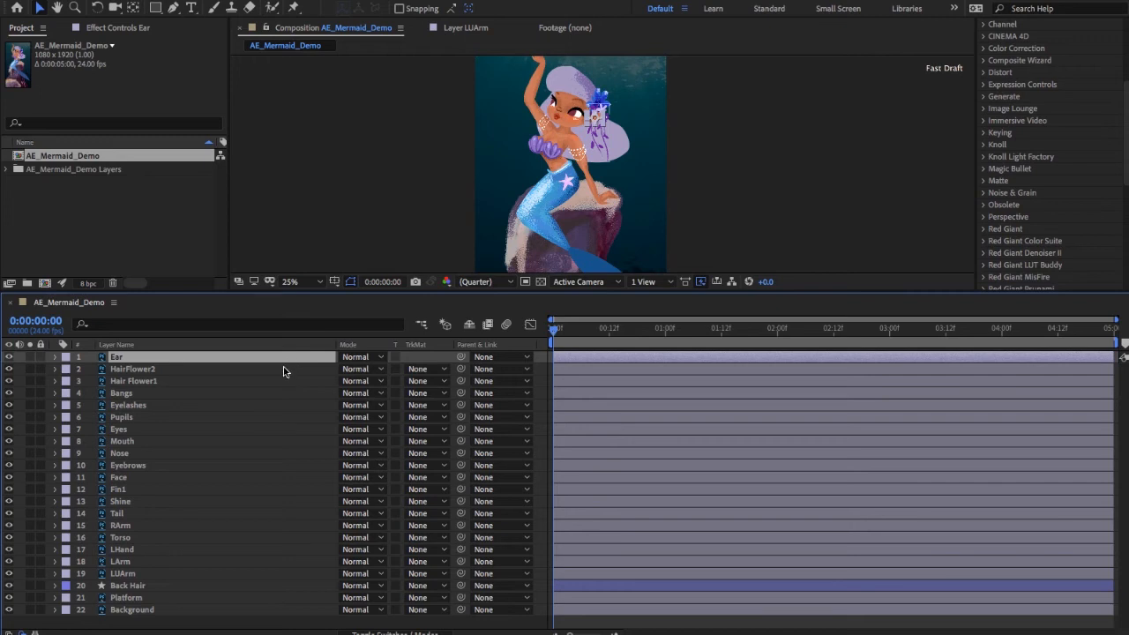
{"action": "left_click_drag", "start_coordinate": [461, 358], "coordinate": [134, 481]}
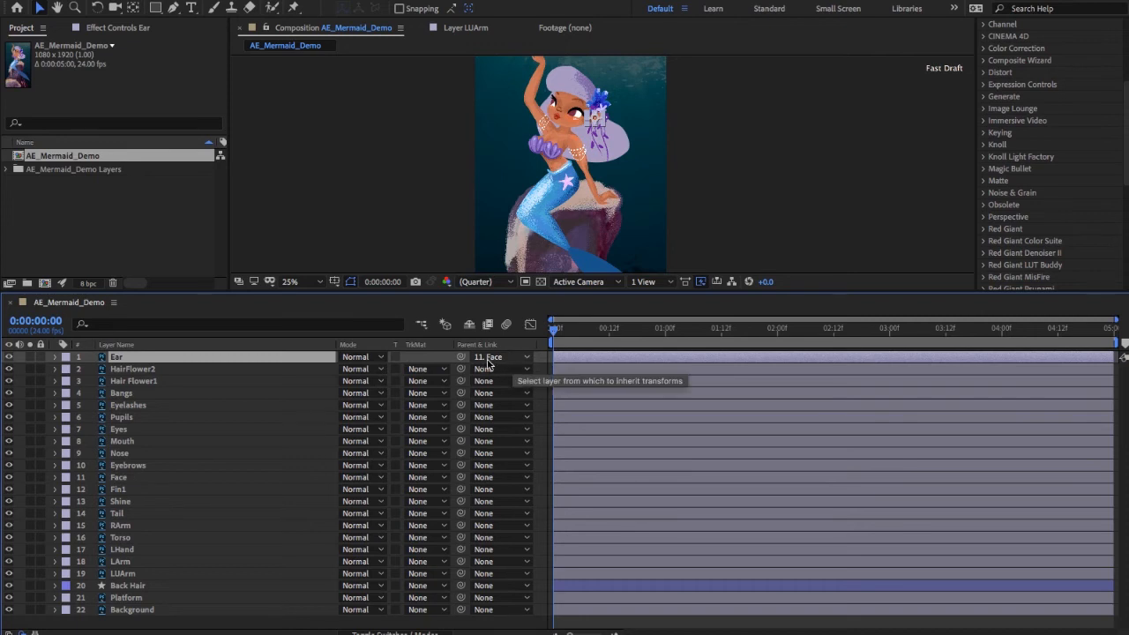
- Parent the HairFlower2 and Hair Flower1 layers to the Bangs layer
{"action": "left_click", "coordinate": [175, 371]}
{"action": "left_click_drag", "start_coordinate": [460, 369], "coordinate": [105, 476]}
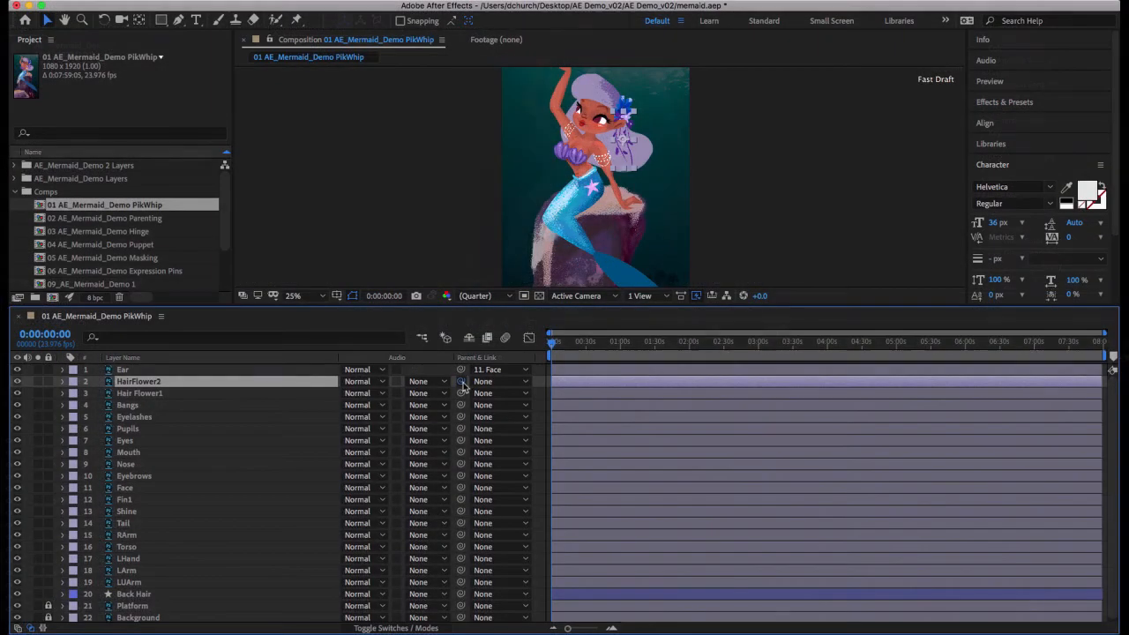
{"action": "left_click_drag", "start_coordinate": [461, 383], "coordinate": [229, 411]}
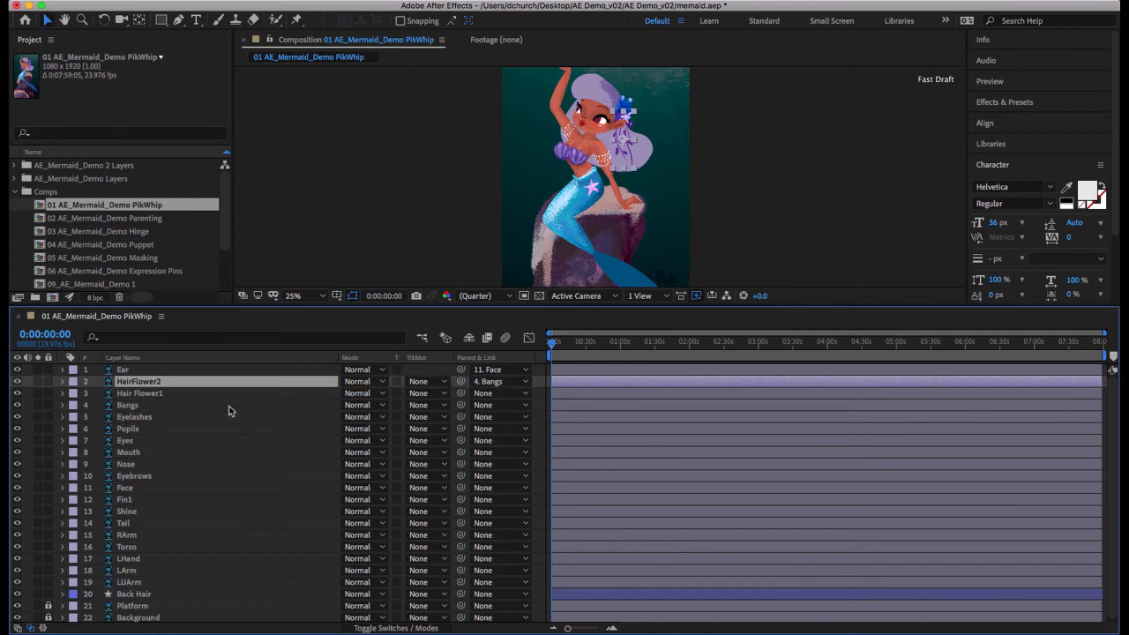
{"action": "left_click", "coordinate": [223, 397]}
{"action": "left_click_drag", "start_coordinate": [460, 393], "coordinate": [235, 409]}
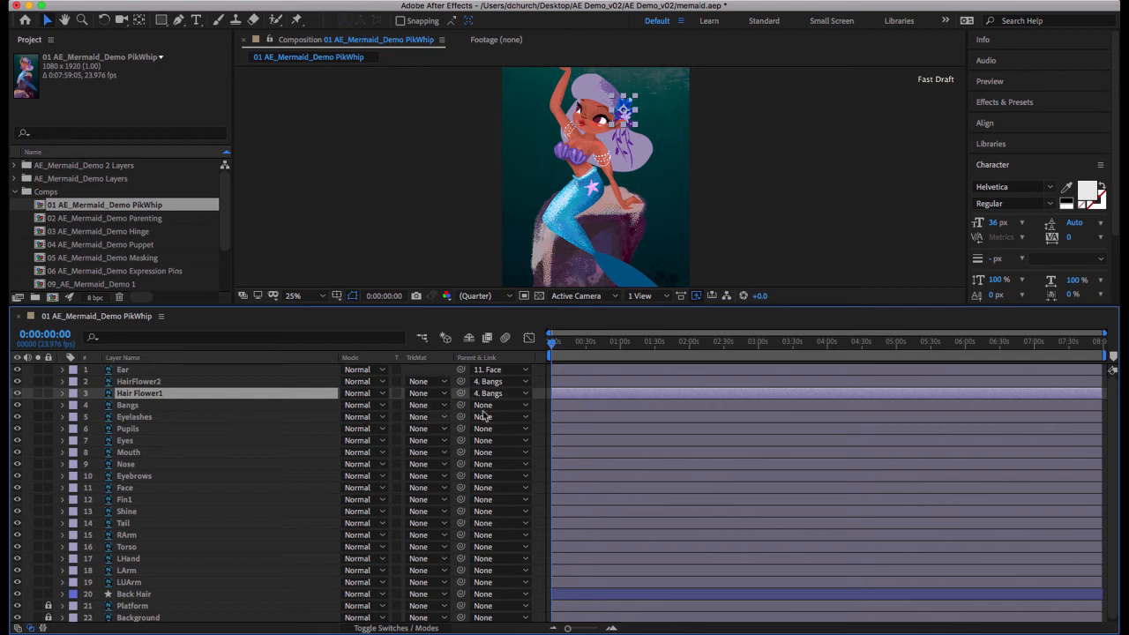
- Parent the Bangs layer to Face, and the Eyelashes and Pupils layers to Eyes
{"action": "left_click_drag", "start_coordinate": [464, 411], "coordinate": [339, 438]}
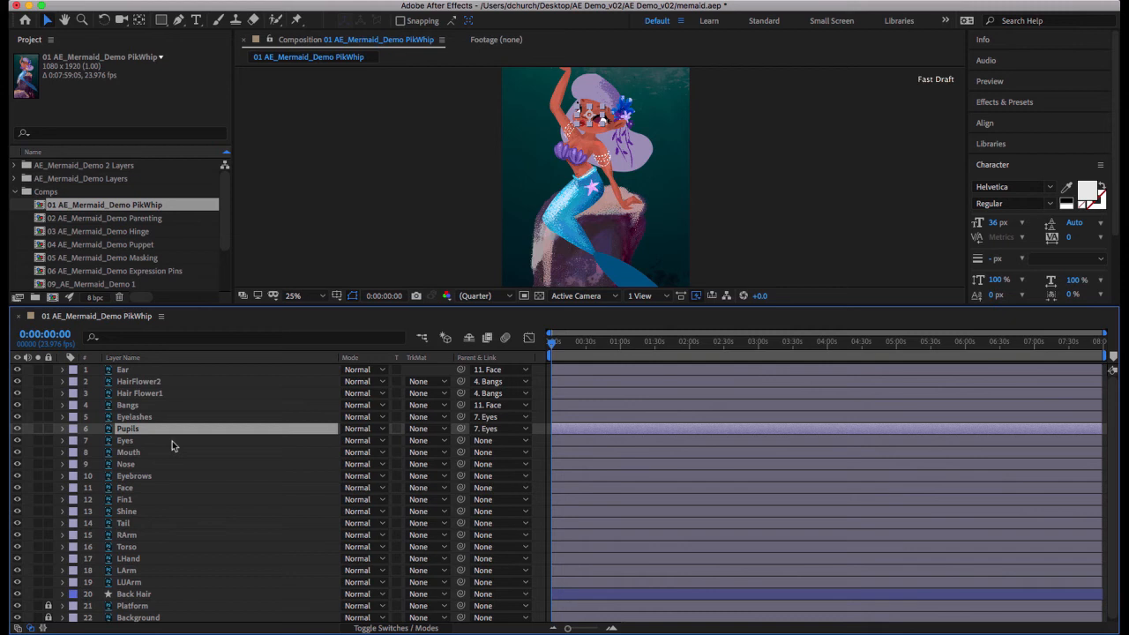
{"action": "left_click", "coordinate": [172, 441]}
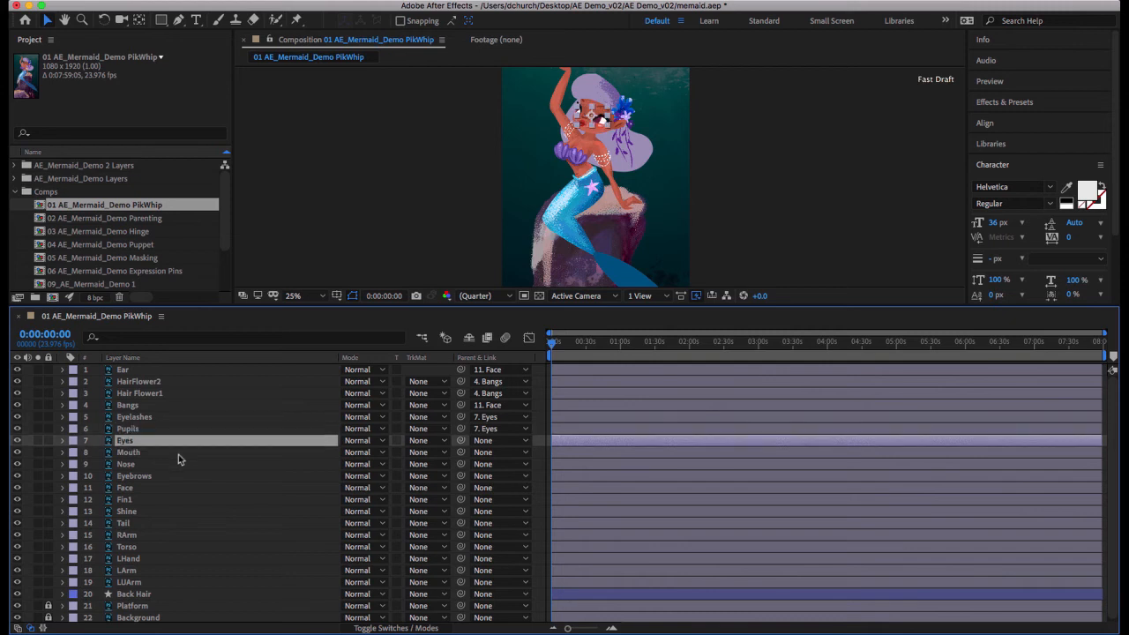
- Parent the Mouth, Nose, Eyebrows and Eyes layers to the Face layer
{"action": "left_click", "coordinate": [234, 455]}
{"action": "left_click_drag", "start_coordinate": [460, 453], "coordinate": [244, 492]}
{"action": "left_click", "coordinate": [233, 466]}
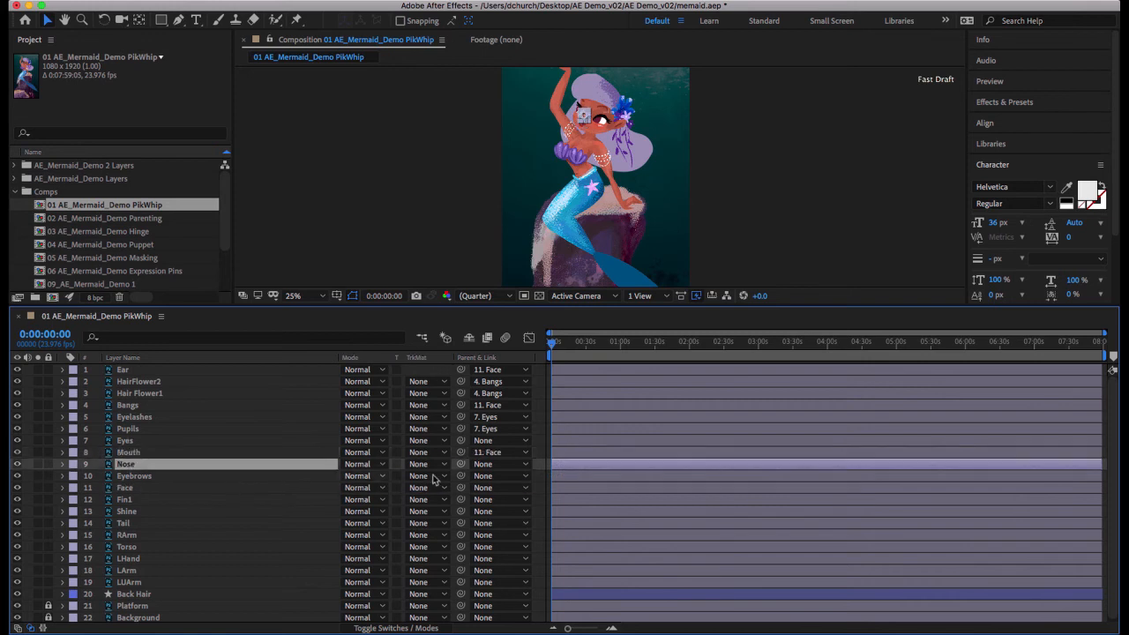
{"action": "left_click_drag", "start_coordinate": [460, 464], "coordinate": [250, 490]}
{"action": "left_click", "coordinate": [242, 476]}
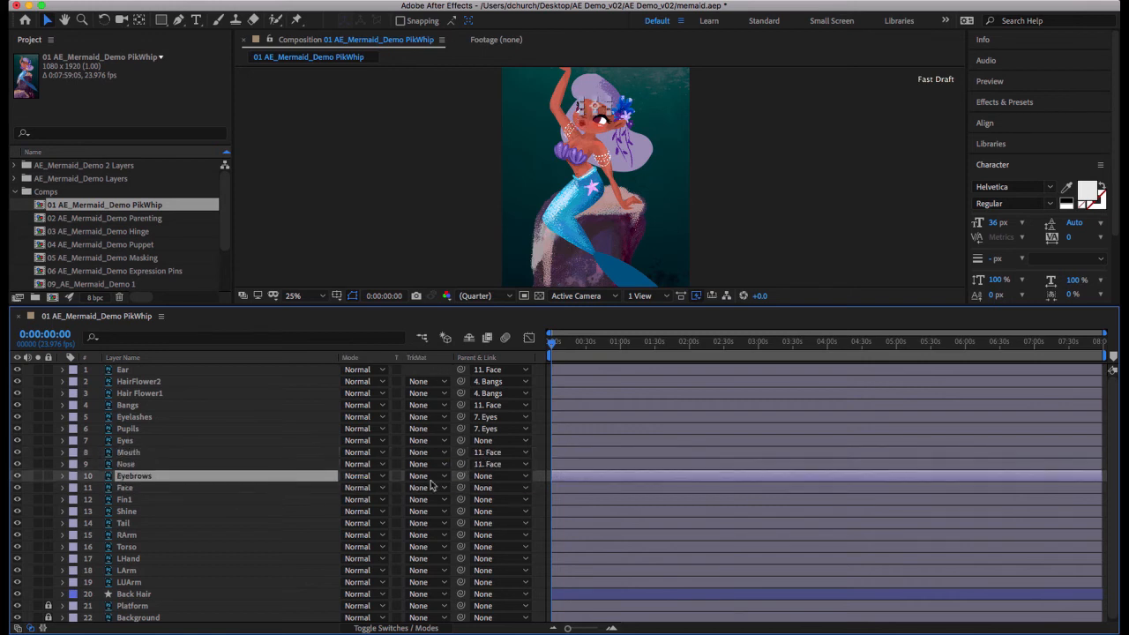
{"action": "left_click_drag", "start_coordinate": [460, 475], "coordinate": [245, 494]}
{"action": "left_click", "coordinate": [183, 442]}
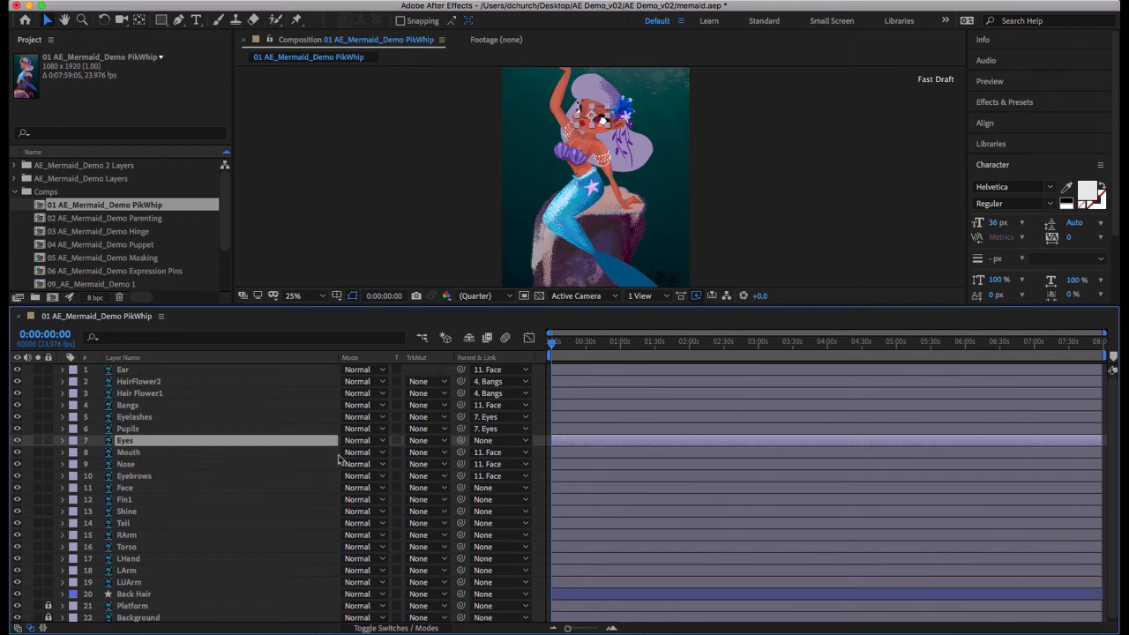
{"action": "left_click_drag", "start_coordinate": [459, 440], "coordinate": [145, 492]}
- Test the head's parenting by moving the Face layer in the composition, and undo the move
{"action": "left_click", "coordinate": [150, 488]}
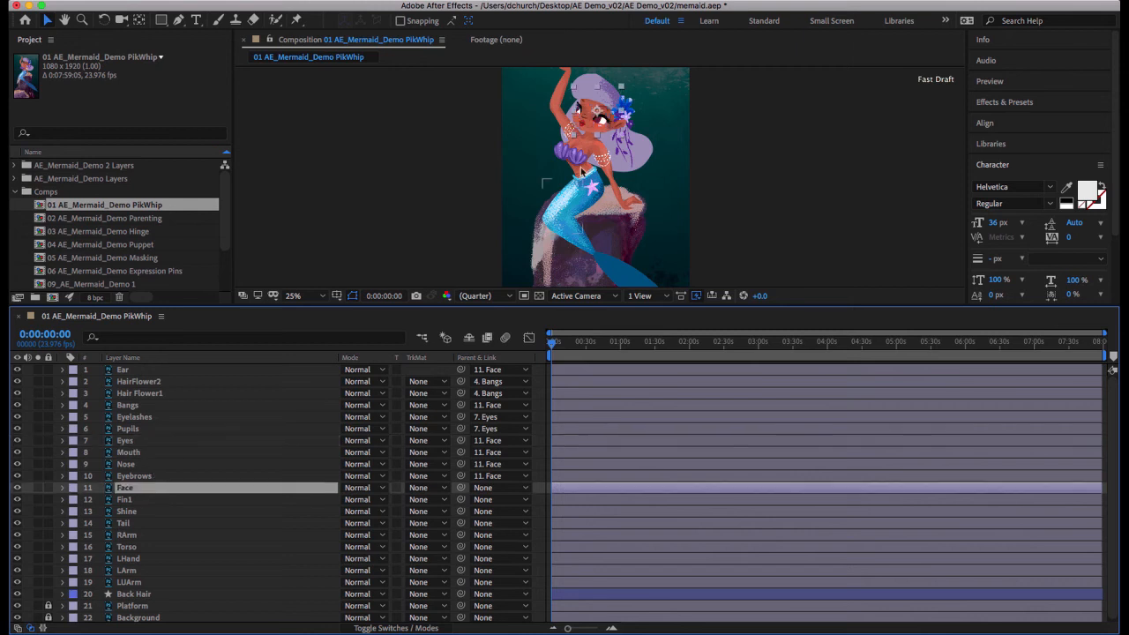
{"action": "mouse_move", "coordinate": [595, 132]}
{"action": "left_mouse_down"}
{"action": "mouse_move", "coordinate": [564, 141]}
{"action": "mouse_move", "coordinate": [589, 137]}
{"action": "mouse_move", "coordinate": [580, 129]}
{"action": "left_mouse_up"}
{"action": "key", "text": "super+z"}
- Try to parent the Back Hair layer to Face, test it by moving the face, and undo the move
{"action": "left_click", "coordinate": [652, 160]}
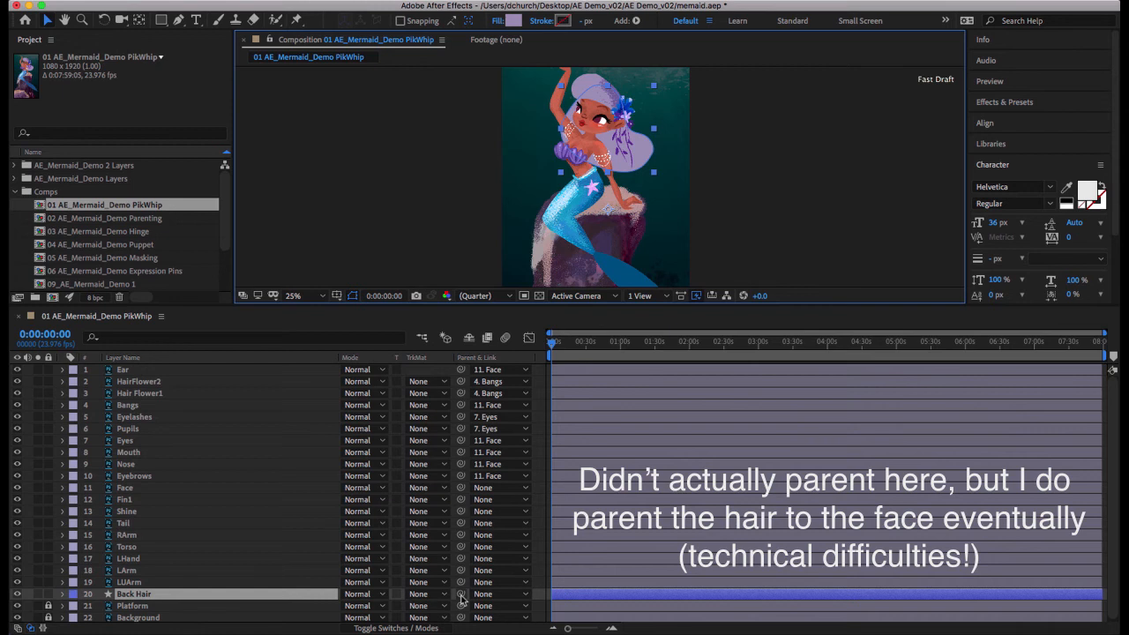
{"action": "double_click", "coordinate": [595, 135]}
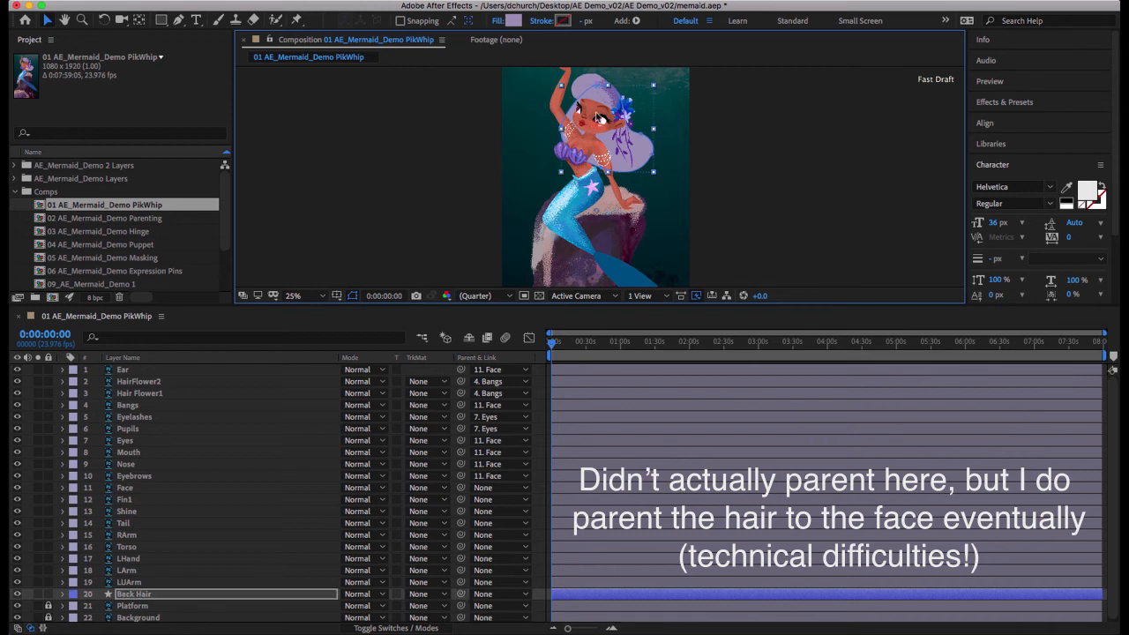
{"action": "left_click_drag", "start_coordinate": [594, 116], "coordinate": [595, 116]}
{"action": "left_click", "coordinate": [150, 490]}
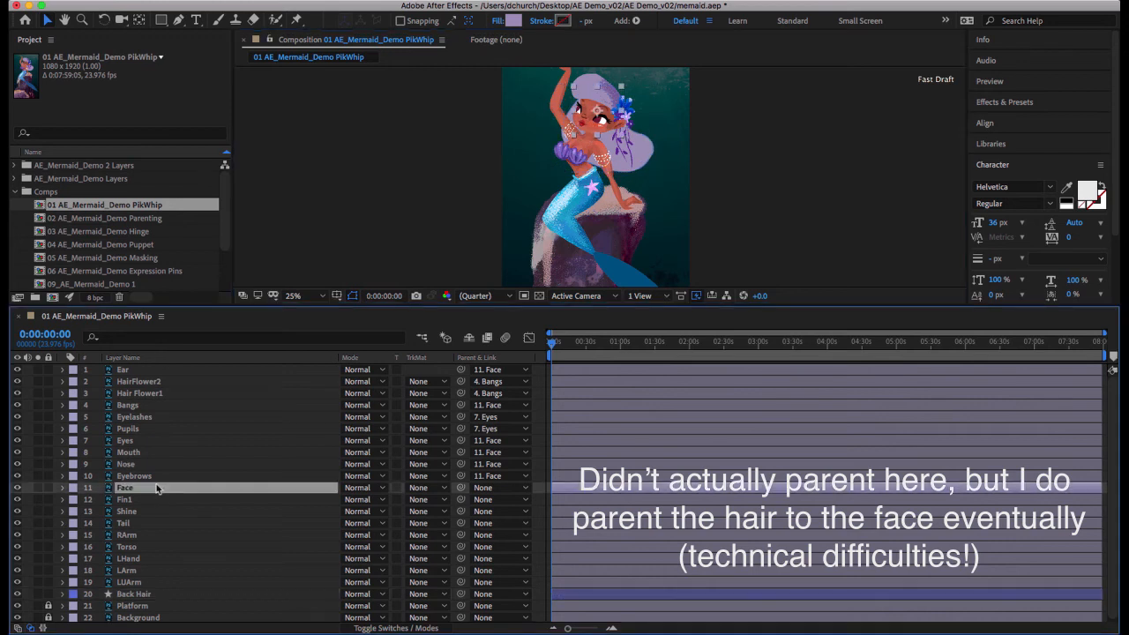
{"action": "mouse_move", "coordinate": [594, 131]}
{"action": "left_mouse_down"}
{"action": "mouse_move", "coordinate": [564, 163]}
{"action": "mouse_move", "coordinate": [610, 139]}
{"action": "left_mouse_up"}
{"action": "key", "text": "super+z"}
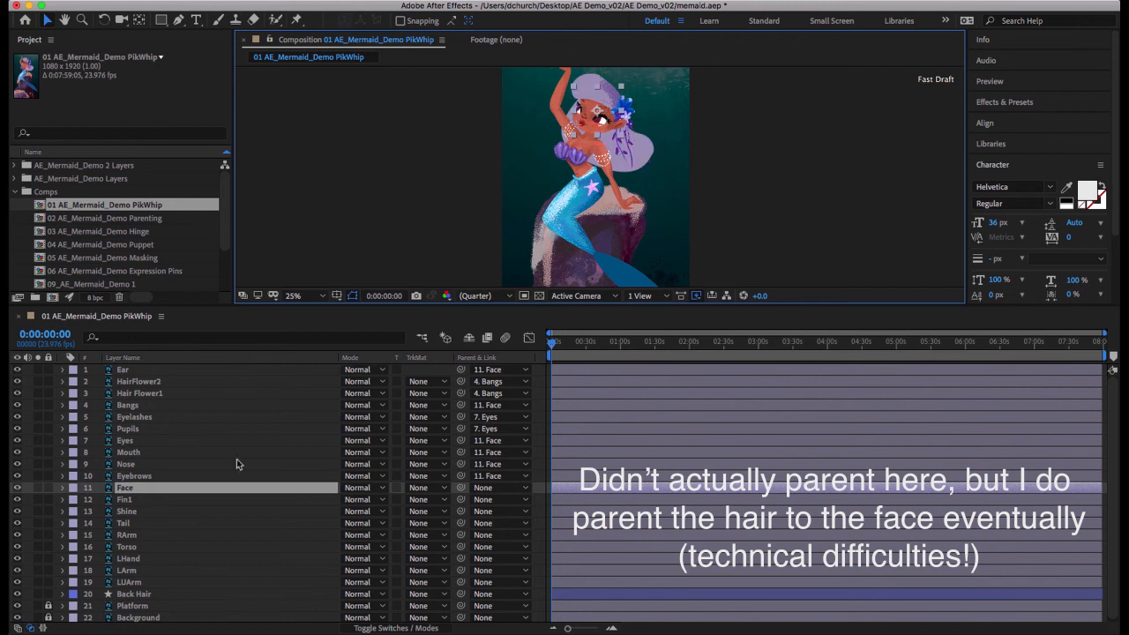
- Parent the Fin1 and Shine layers to the Tail layer
{"action": "left_click", "coordinate": [204, 502]}
{"action": "left_click_drag", "start_coordinate": [460, 500], "coordinate": [247, 523]}
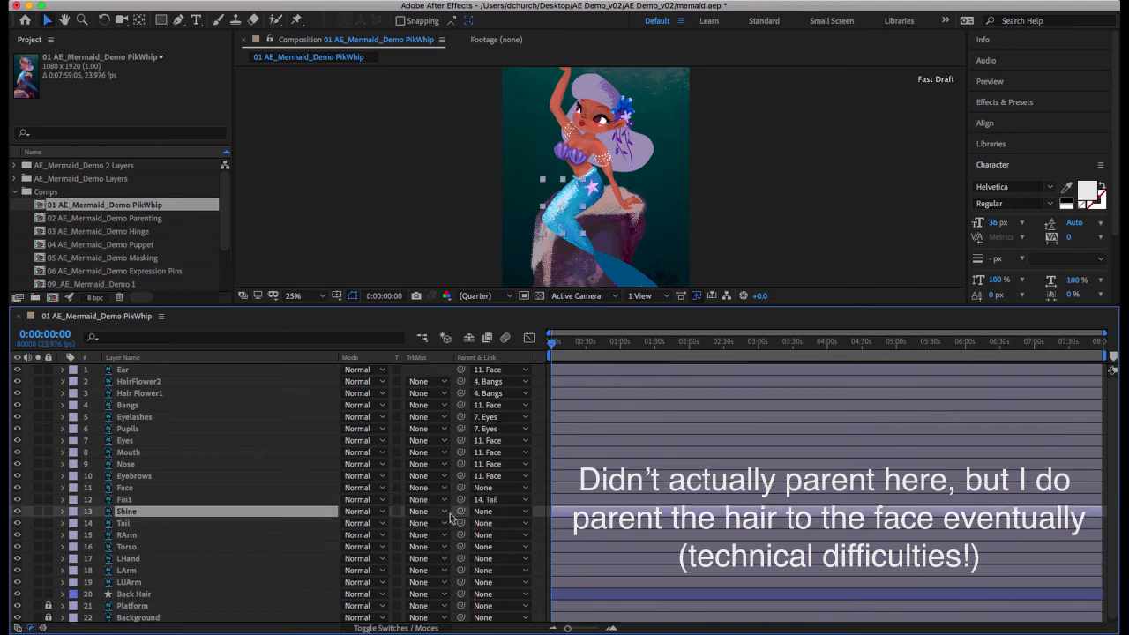
{"action": "left_click_drag", "start_coordinate": [461, 511], "coordinate": [265, 525]}
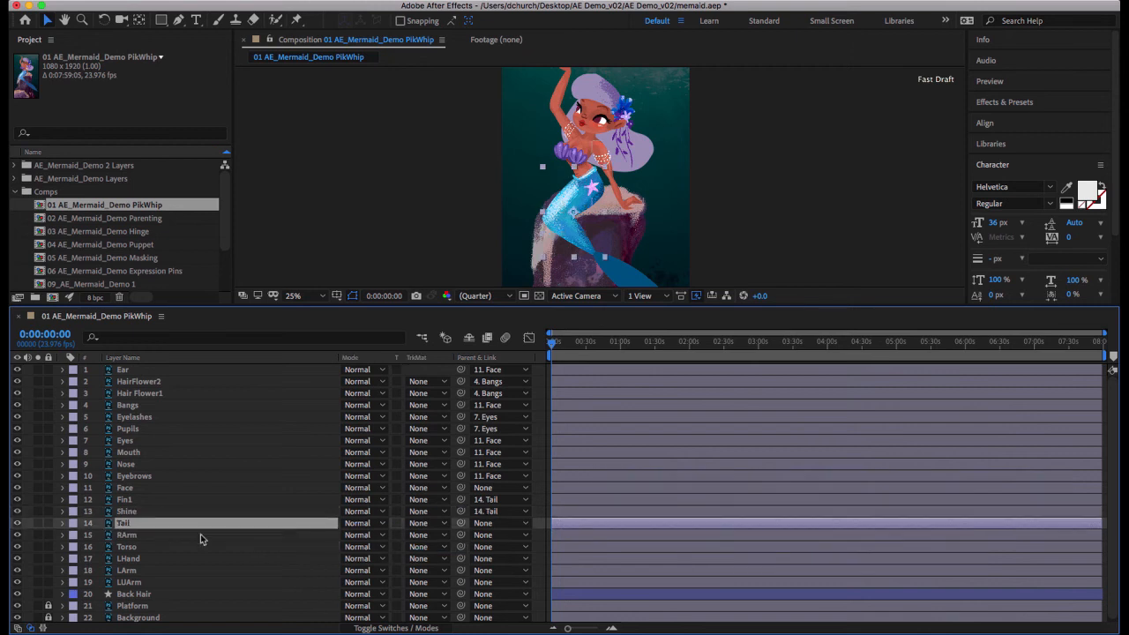
- Parent the RArm and Face layers to the Torso layer
{"action": "left_click", "coordinate": [202, 535]}
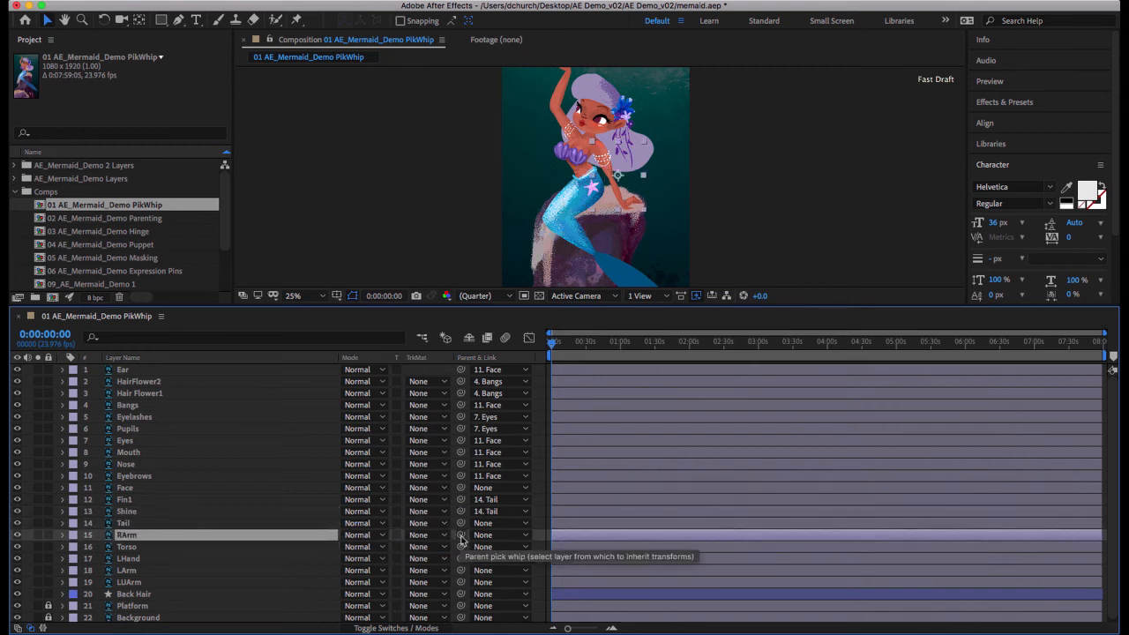
{"action": "left_click_drag", "start_coordinate": [460, 538], "coordinate": [199, 553]}
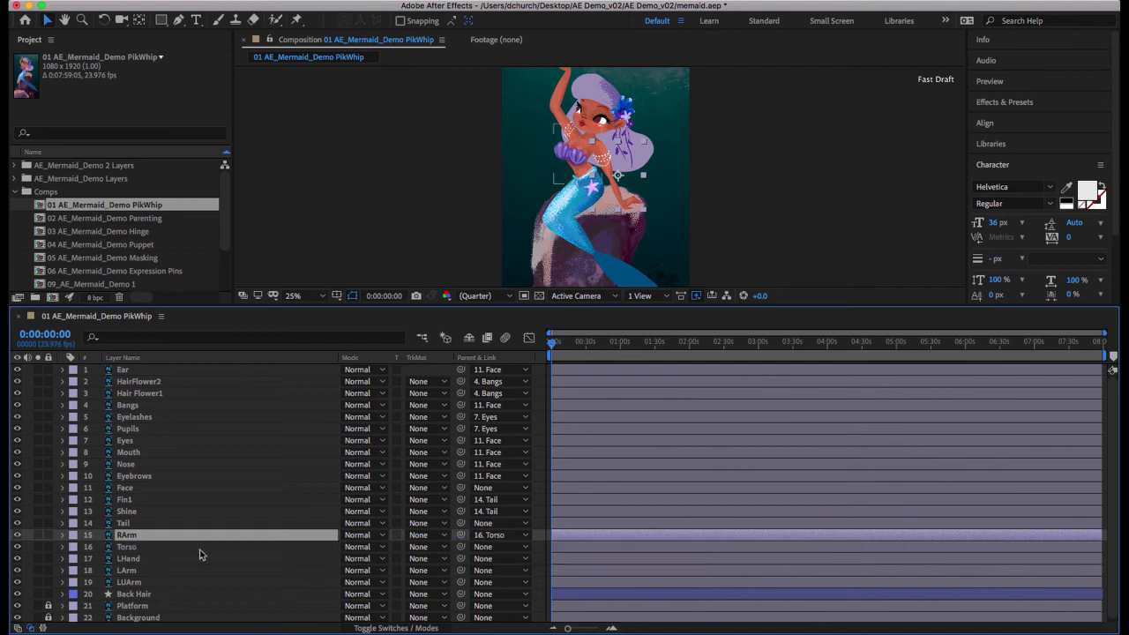
{"action": "left_click", "coordinate": [200, 552]}
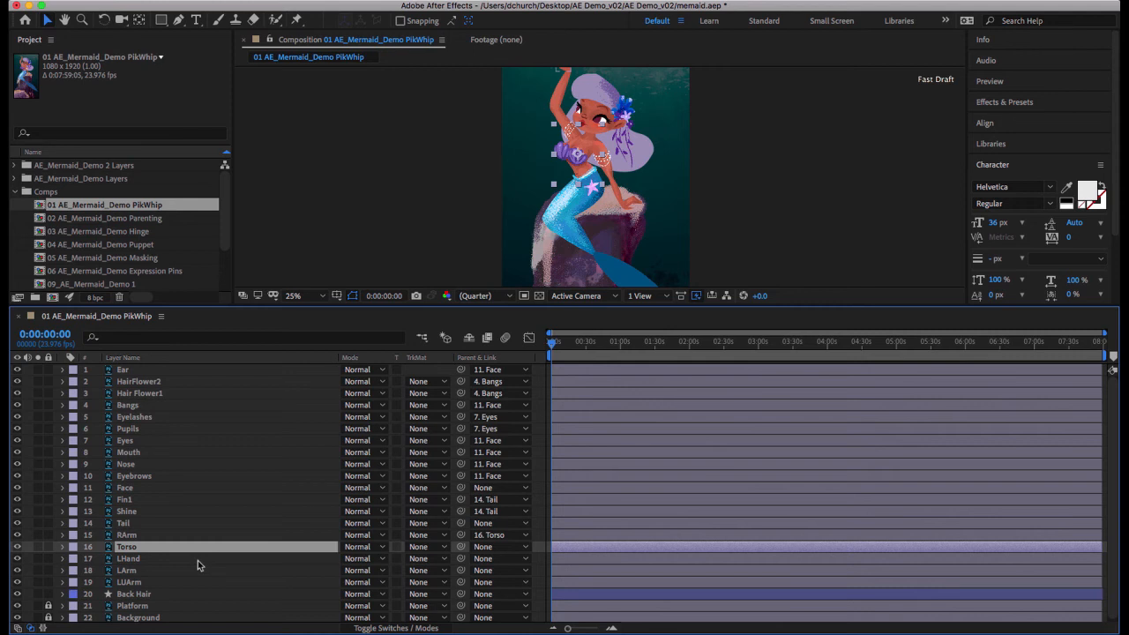
{"action": "left_click", "coordinate": [161, 490]}
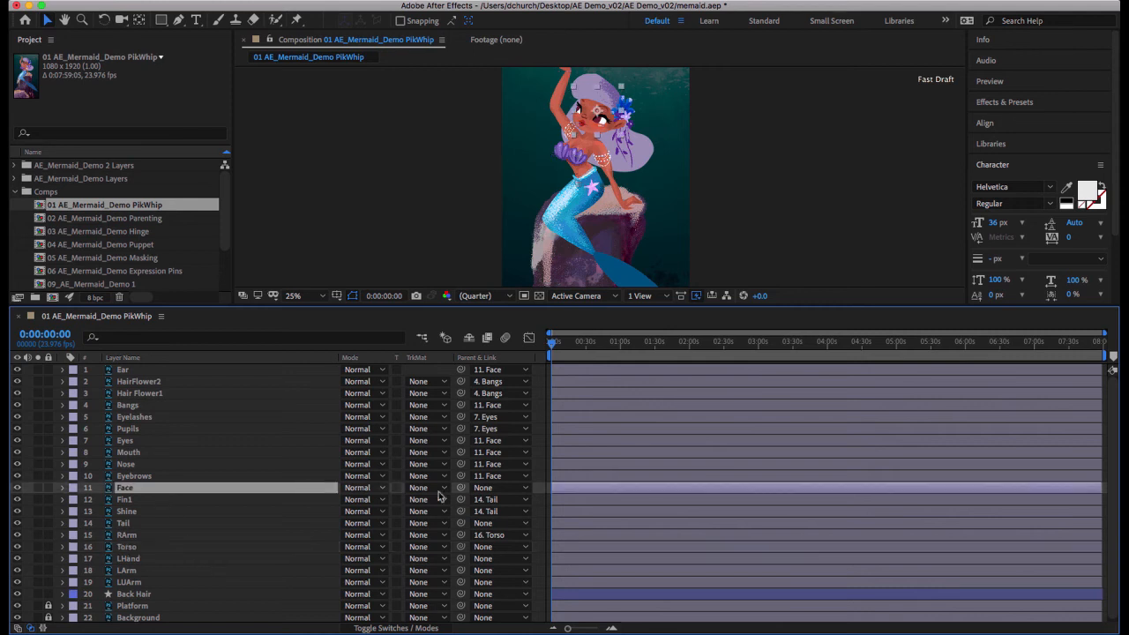
{"action": "left_click_drag", "start_coordinate": [460, 488], "coordinate": [177, 548]}
- Build the left arm's hierarchy by parenting LHand to LArm, LArm to LUArm, and LUArm to Torso
{"action": "left_click", "coordinate": [309, 562]}
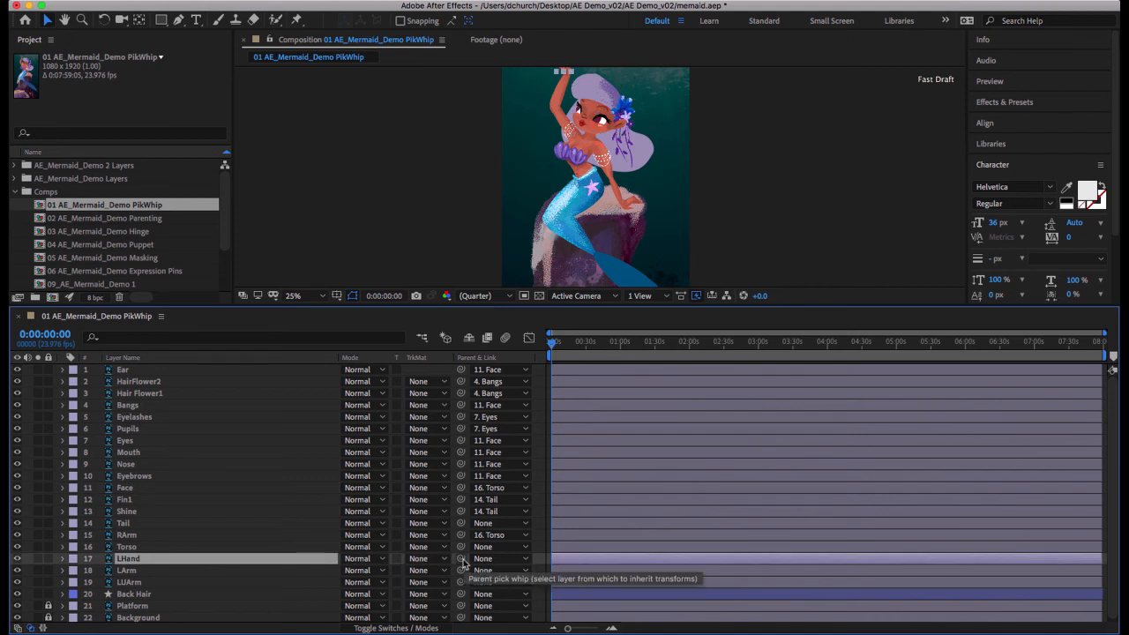
{"action": "left_click_drag", "start_coordinate": [462, 562], "coordinate": [146, 575]}
{"action": "left_click", "coordinate": [286, 572]}
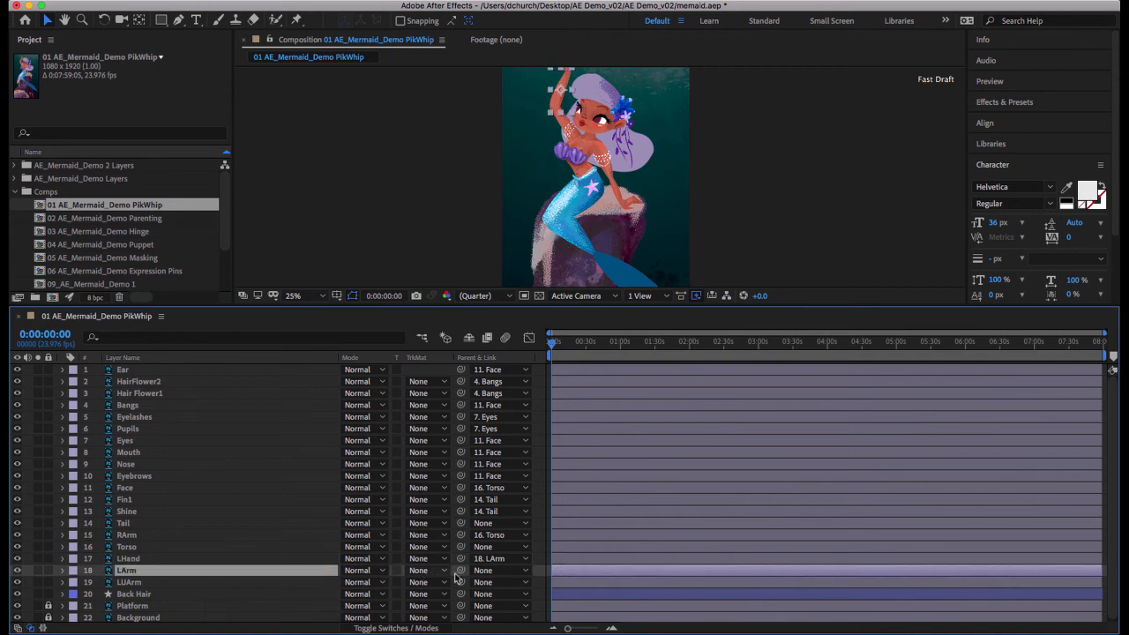
{"action": "left_click_drag", "start_coordinate": [462, 575], "coordinate": [227, 586]}
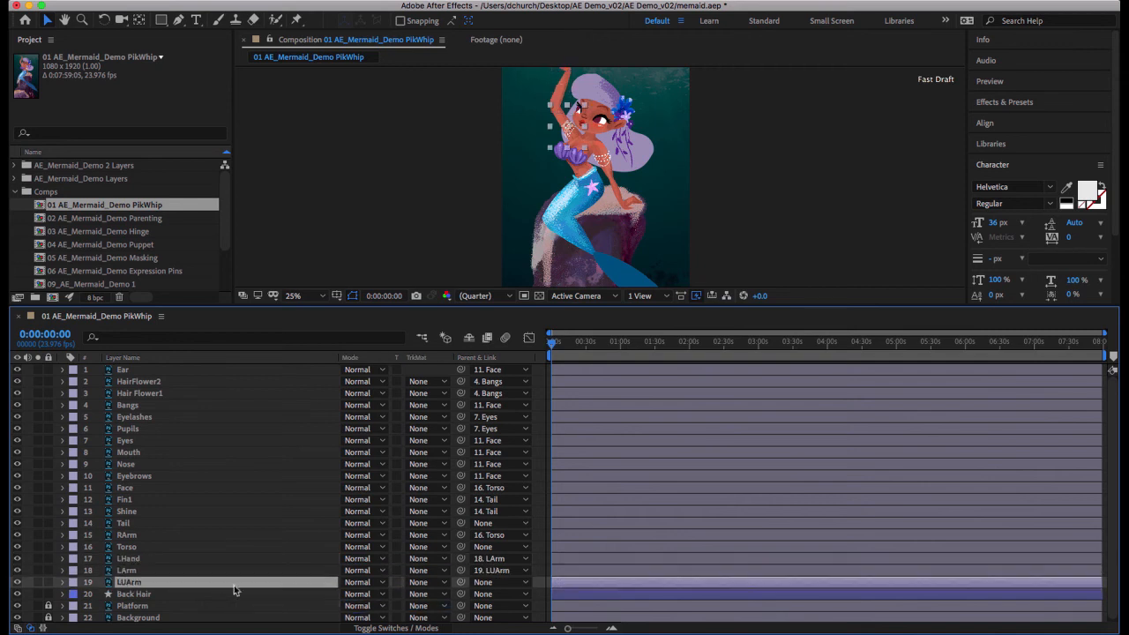
{"action": "left_click_drag", "start_coordinate": [460, 582], "coordinate": [129, 549]}
{"action": "left_click", "coordinate": [222, 597]}
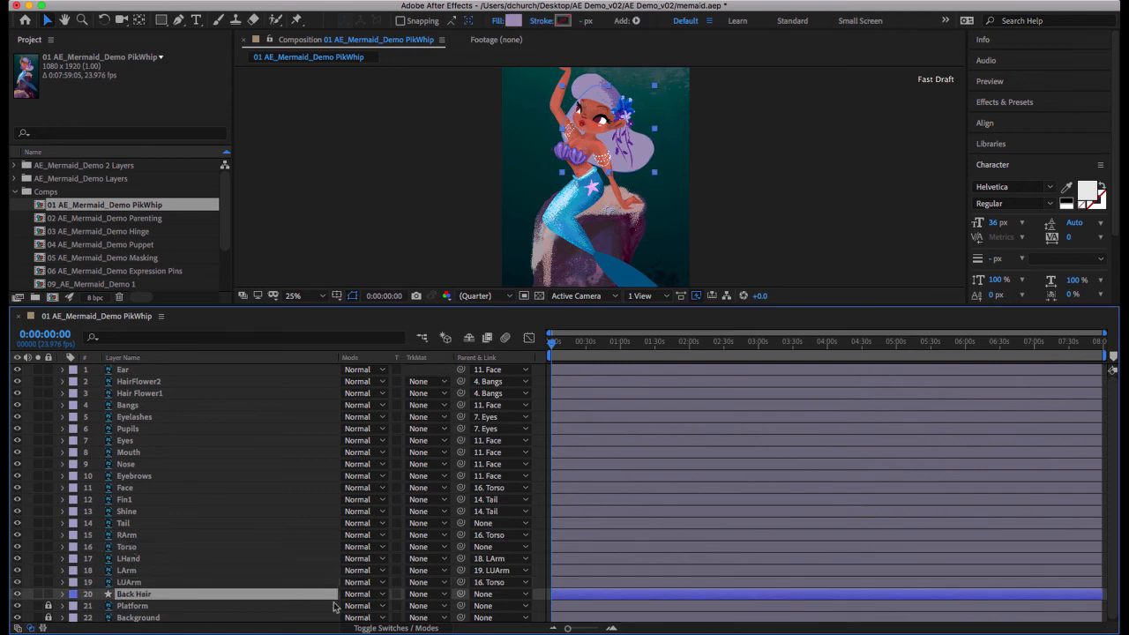
{"action": "left_click", "coordinate": [207, 616]}
{"action": "left_click", "coordinate": [212, 597]}
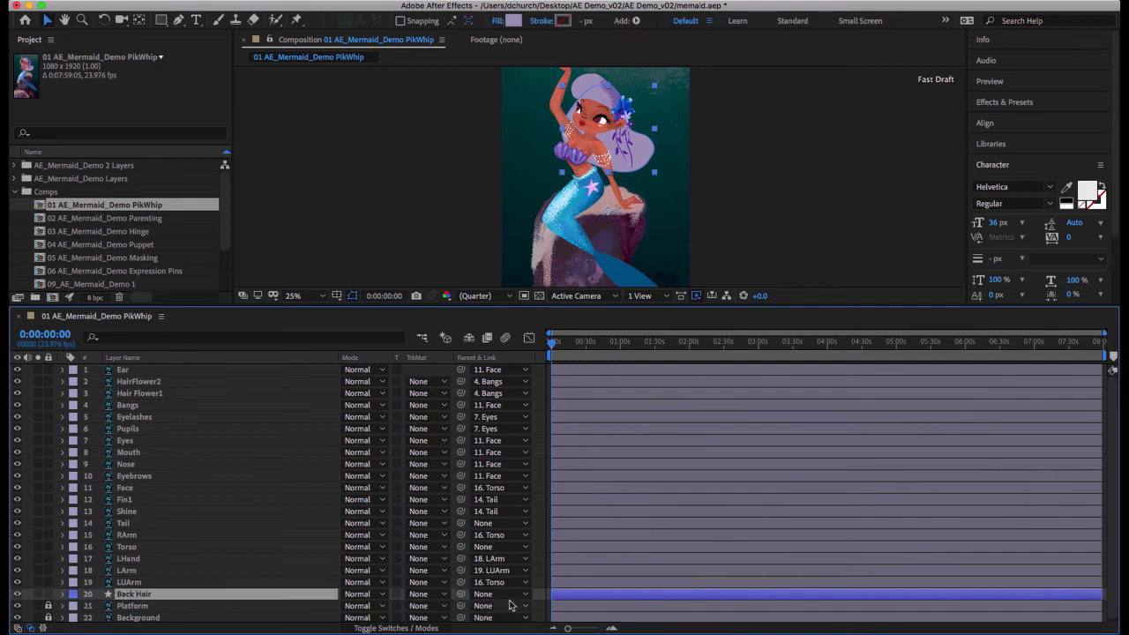
- Parent the Tail layer to Torso and select the Torso layer
{"action": "left_click", "coordinate": [165, 525]}
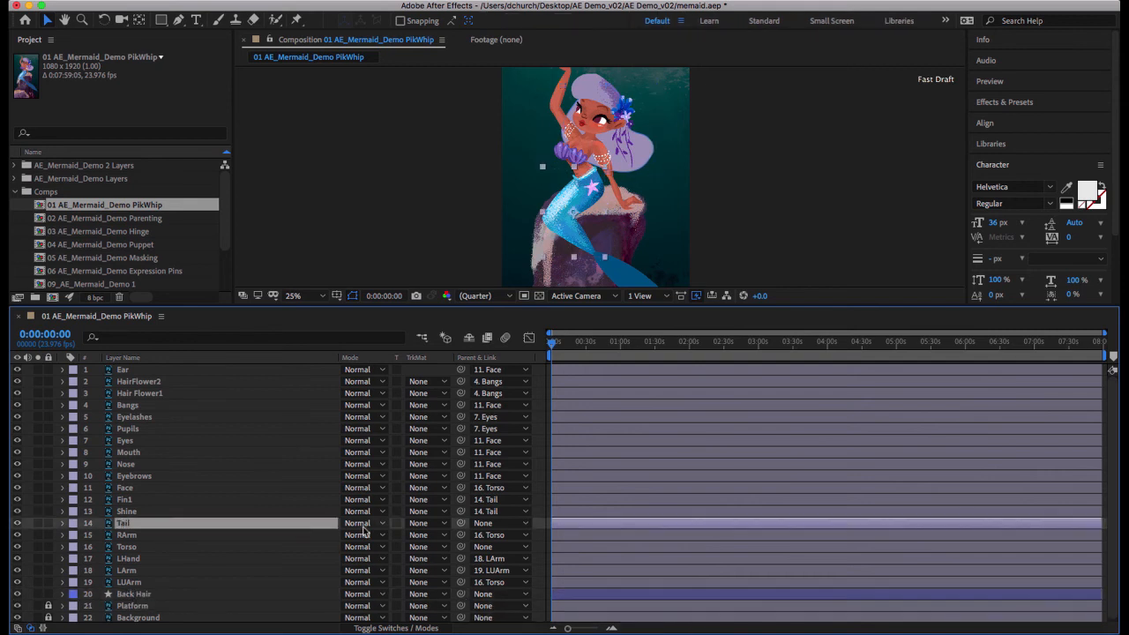
{"action": "left_click_drag", "start_coordinate": [459, 523], "coordinate": [214, 550]}
{"action": "left_click", "coordinate": [215, 549]}
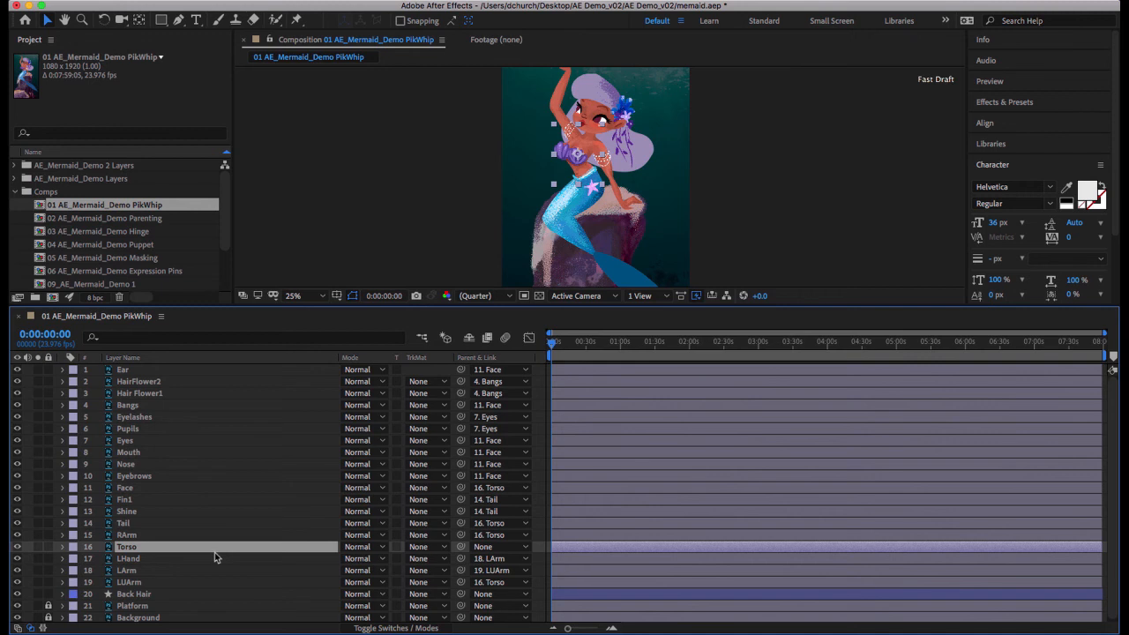
- Test the hierarchy by moving the Torso layer slightly in the composition, and undo the move
{"action": "scroll", "coordinate": [265, 576], "scroll_direction": "down", "scroll_amount": 1}
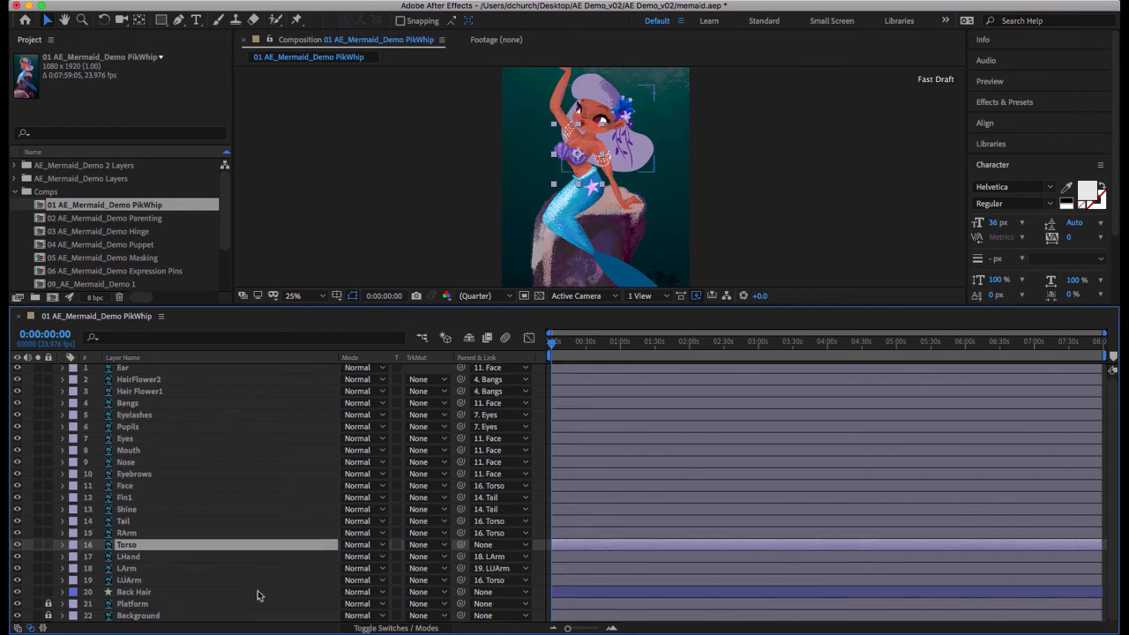
{"action": "left_click", "coordinate": [587, 166]}
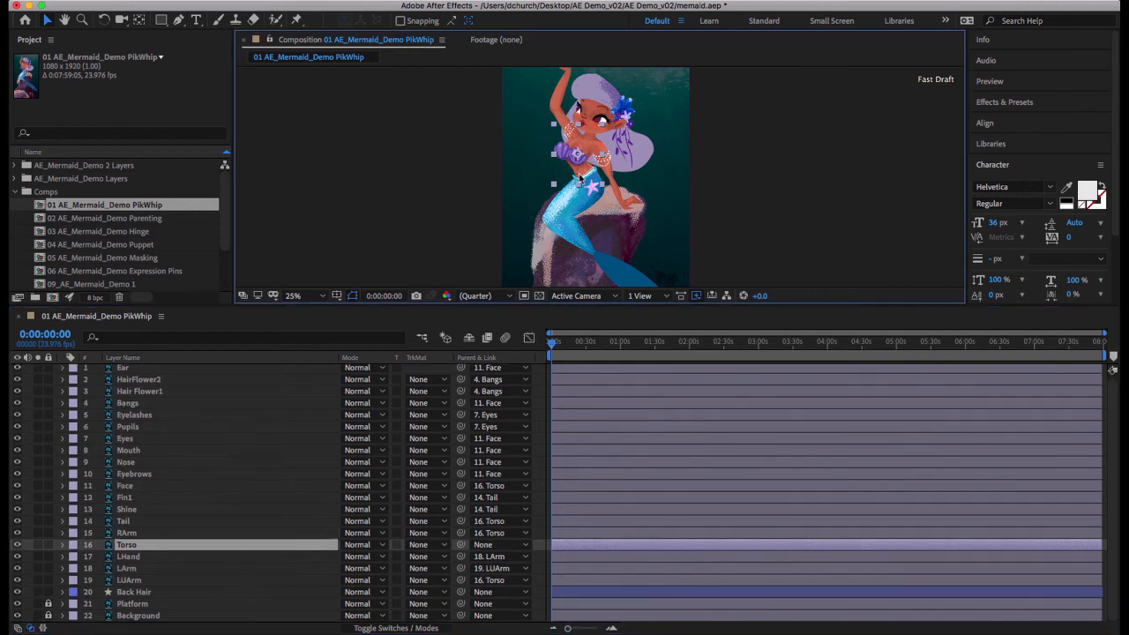
{"action": "mouse_move", "coordinate": [580, 176]}
{"action": "left_mouse_down"}
{"action": "mouse_move", "coordinate": [589, 180]}
{"action": "mouse_move", "coordinate": [565, 185]}
{"action": "left_mouse_up"}
{"action": "key", "text": "super+z"}
- Parent the Back Hair layer to the Face layer
{"action": "left_click", "coordinate": [265, 593]}
{"action": "left_click_drag", "start_coordinate": [458, 597], "coordinate": [217, 486]}
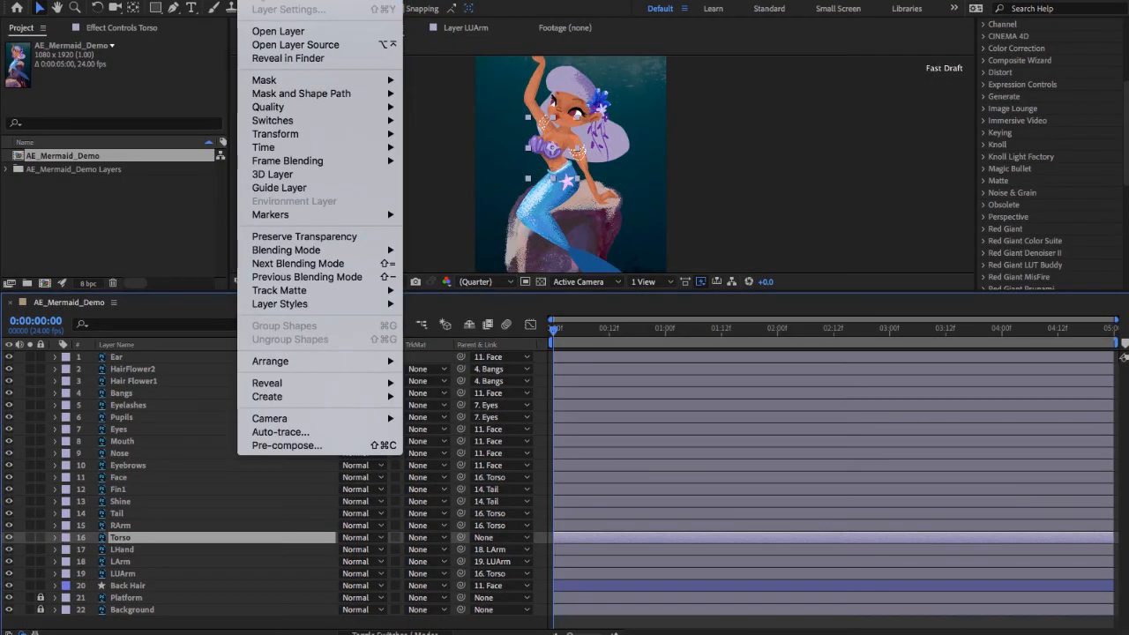
- Add a null object above the Torso layer, then reposition and enlarge it so it frames the mermaid
{"action": "mouse_move", "coordinate": [291, 0]}
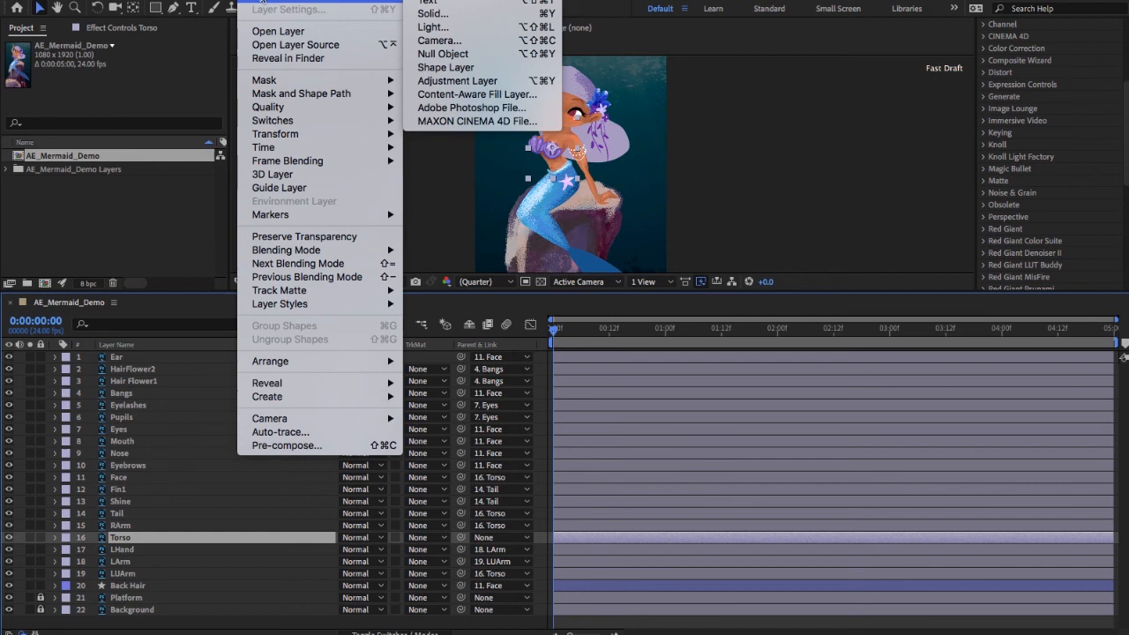
{"action": "left_click", "coordinate": [458, 56]}
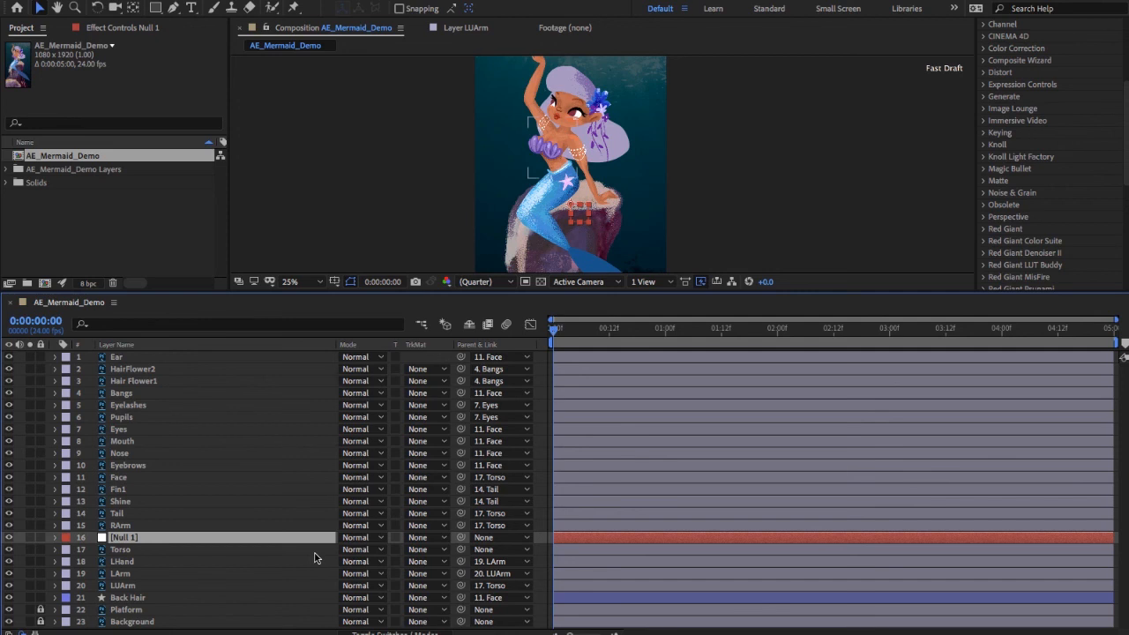
{"action": "left_click_drag", "start_coordinate": [582, 215], "coordinate": [497, 137]}
{"action": "left_click_drag", "start_coordinate": [505, 144], "coordinate": [642, 295]}
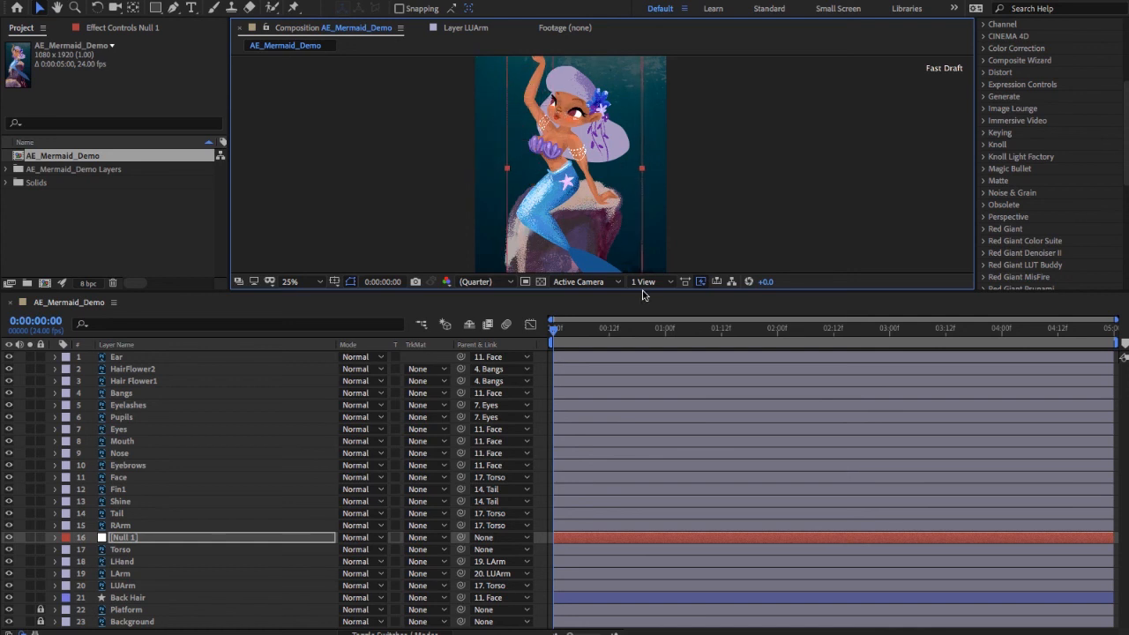
- Try parenting the null to the Torso layer, test moving it in the composition, and reset its parent to None
{"action": "left_click_drag", "start_coordinate": [460, 537], "coordinate": [132, 549]}
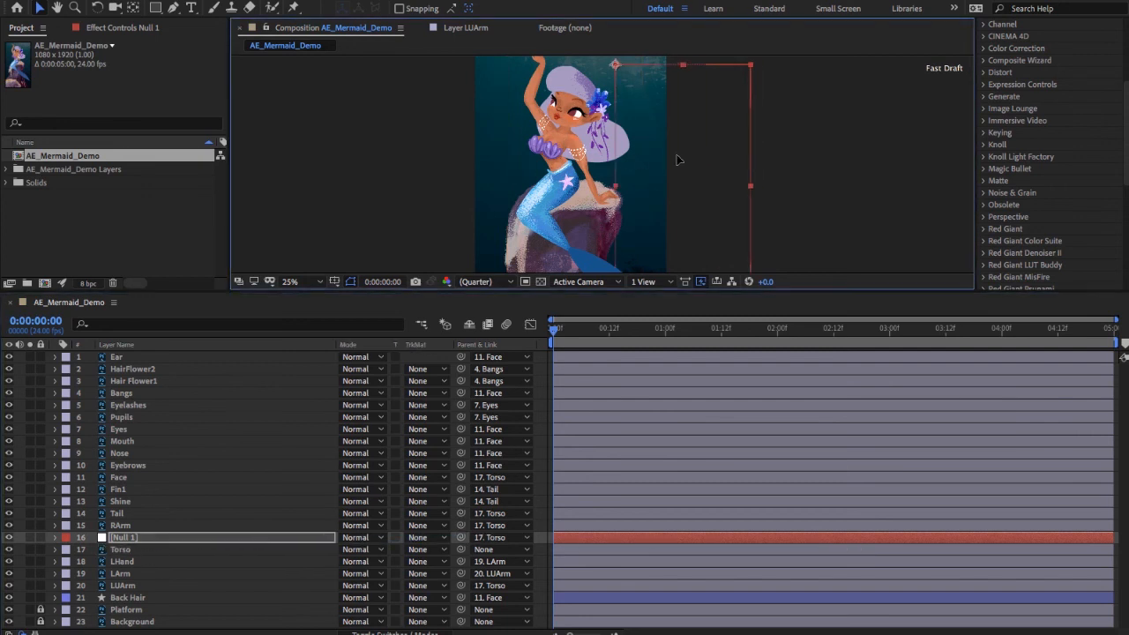
{"action": "left_click", "coordinate": [418, 172]}
{"action": "left_click", "coordinate": [562, 154]}
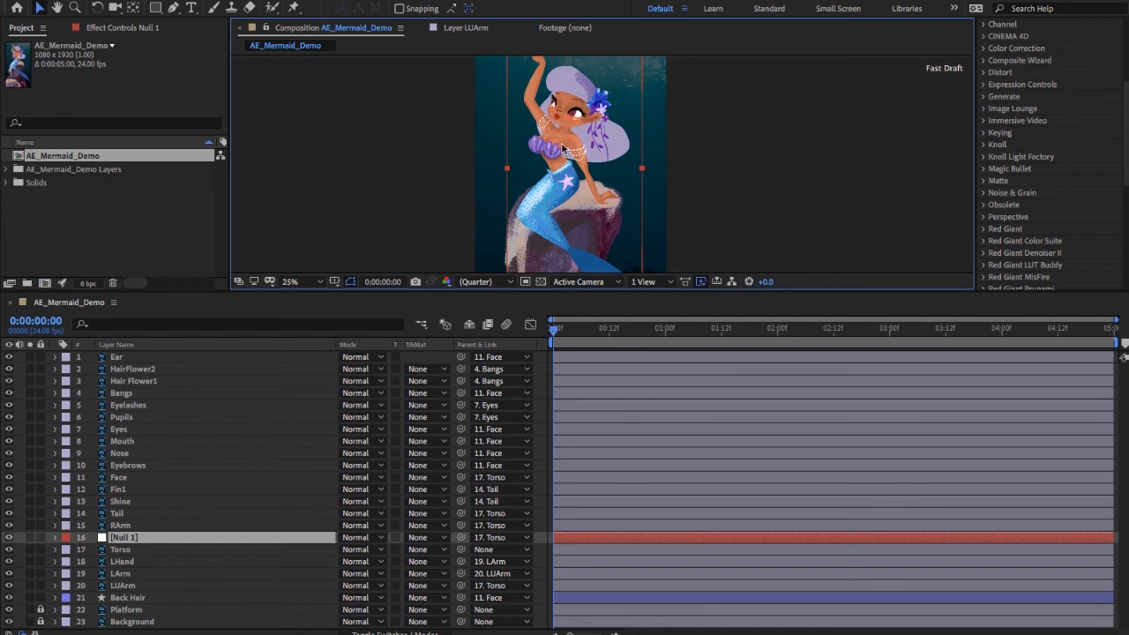
{"action": "left_click", "coordinate": [487, 537]}
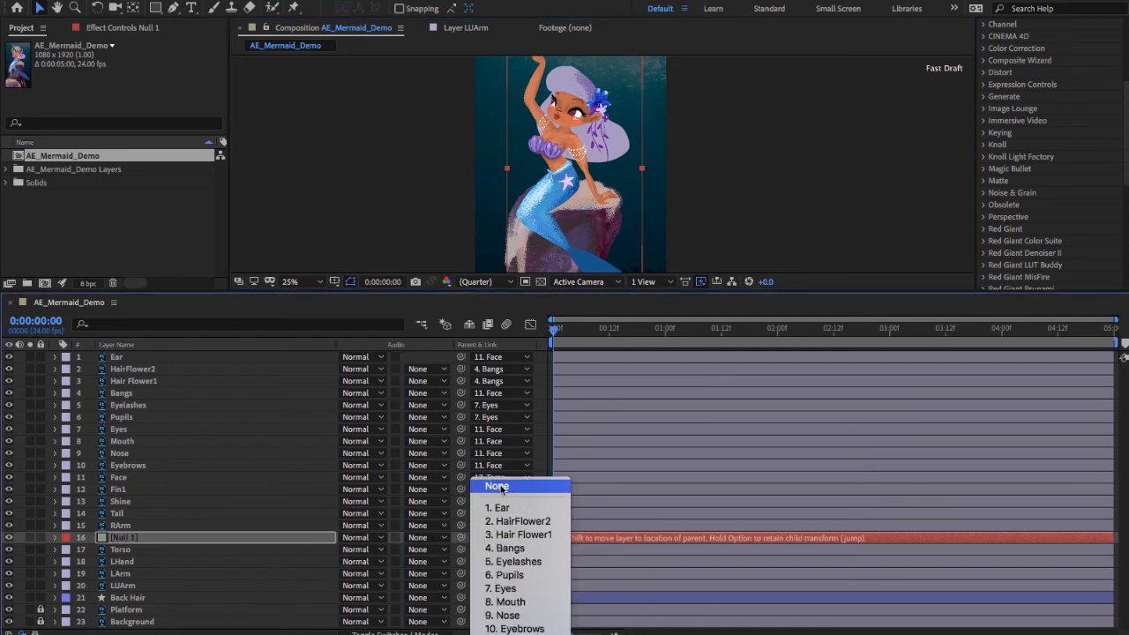
{"action": "left_click", "coordinate": [498, 487]}
- Parent the Torso layer to the null and test moving the torso in the composition
{"action": "left_click", "coordinate": [216, 550]}
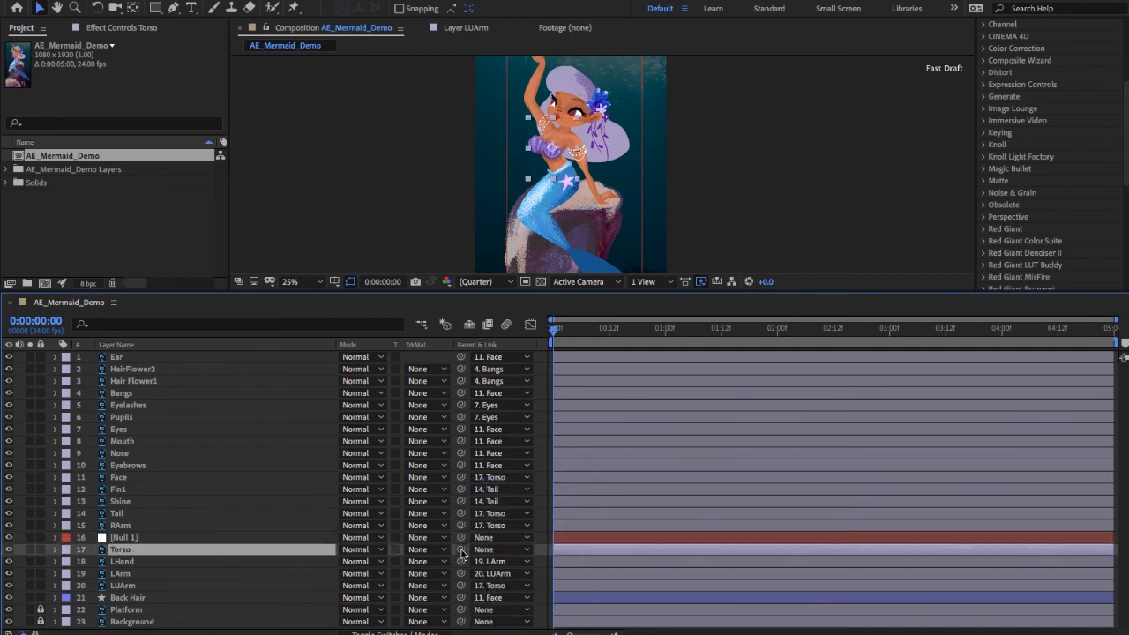
{"action": "left_click_drag", "start_coordinate": [462, 550], "coordinate": [221, 537]}
{"action": "mouse_move", "coordinate": [570, 161]}
{"action": "left_mouse_down"}
{"action": "mouse_move", "coordinate": [639, 151]}
{"action": "mouse_move", "coordinate": [523, 192]}
{"action": "mouse_move", "coordinate": [634, 182]}
{"action": "mouse_move", "coordinate": [552, 181]}
{"action": "mouse_move", "coordinate": [562, 173]}
{"action": "mouse_move", "coordinate": [662, 186]}
{"action": "mouse_move", "coordinate": [560, 174]}
{"action": "left_mouse_up"}
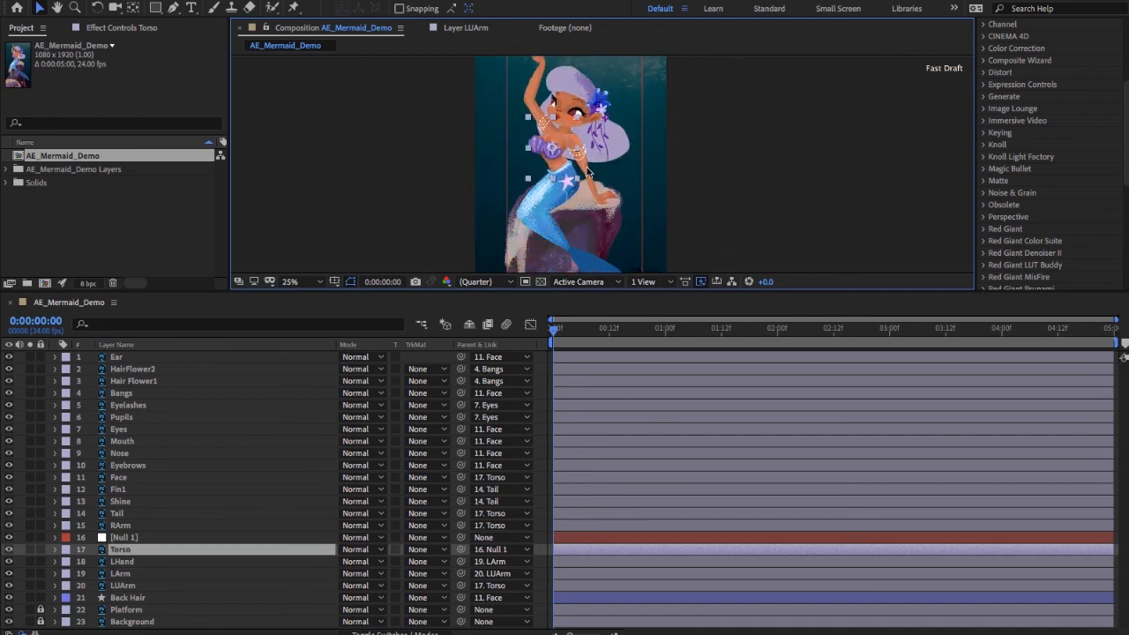
- Review the rig's hierarchy by selecting the null, Torso and Ear layers one after another
{"action": "left_click", "coordinate": [218, 538]}
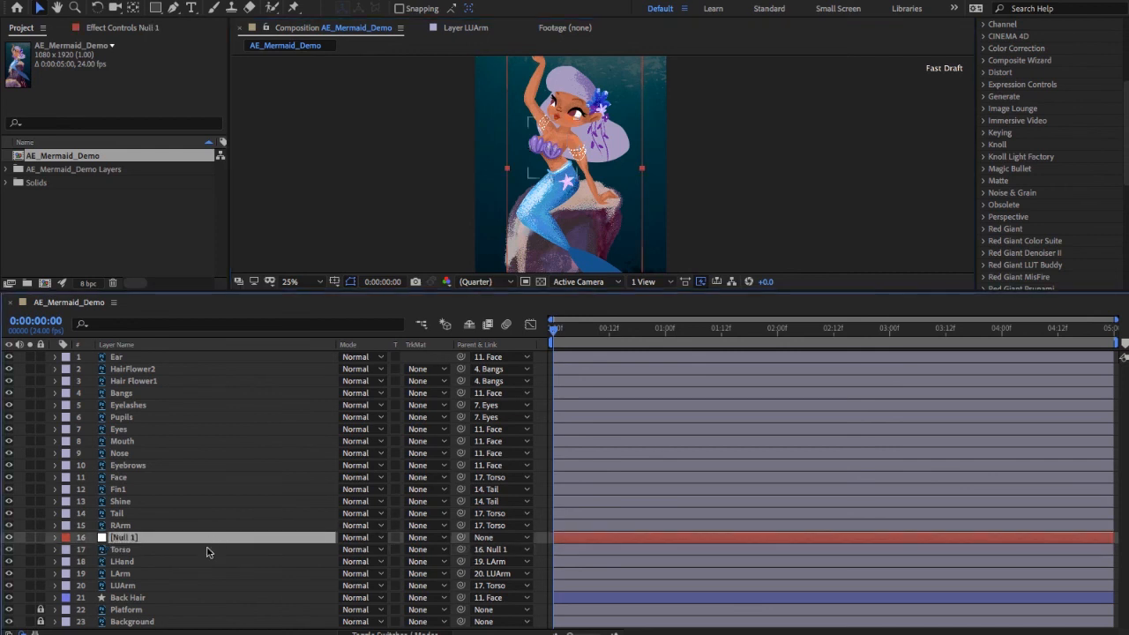
{"action": "left_click", "coordinate": [208, 549]}
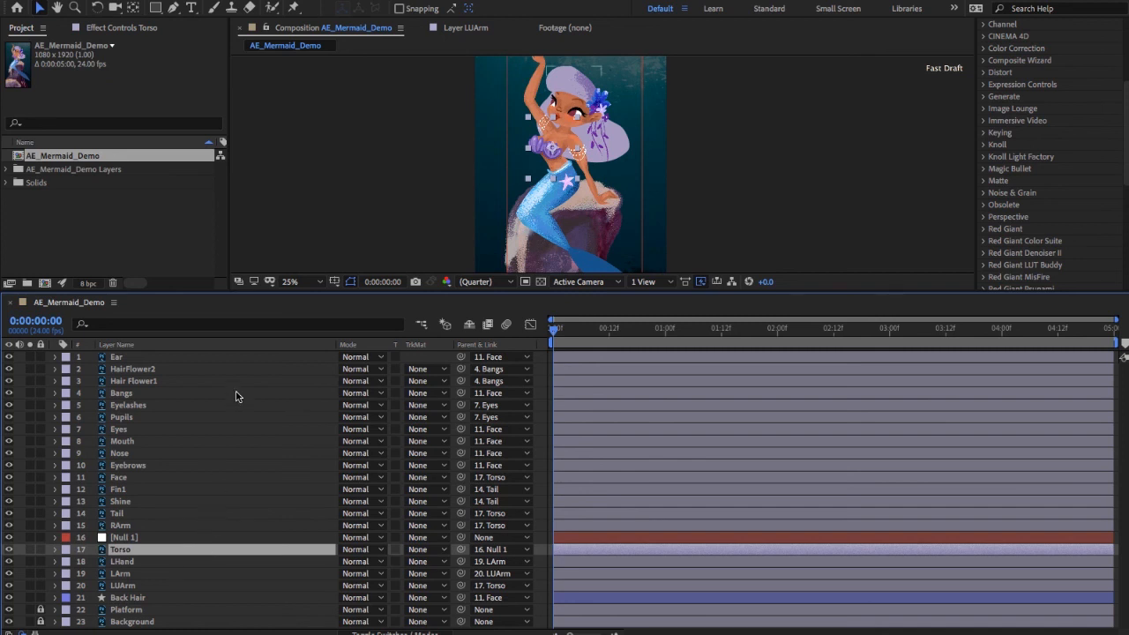
{"action": "left_click", "coordinate": [198, 356]}
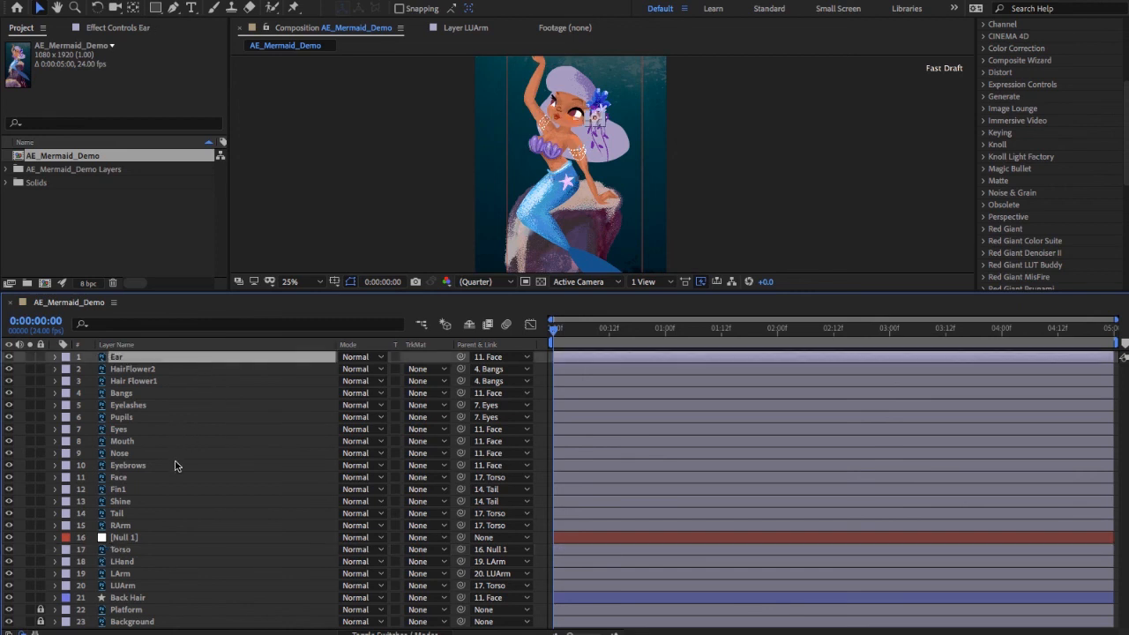